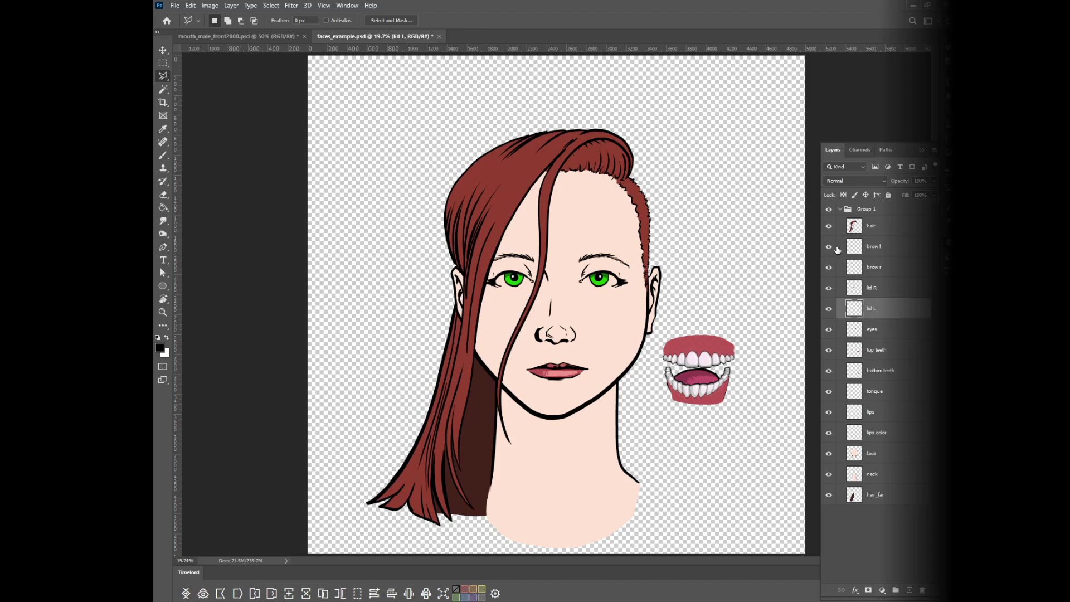
- Toggle the visibility of the brow l, brow r, lid R and lid L layers one by one to identify their artwork
left_click(829, 249)
left_click(829, 253)
left_click(828, 270)
left_click(829, 272)
left_click(829, 288)
left_click(829, 288)
left_click(830, 310)
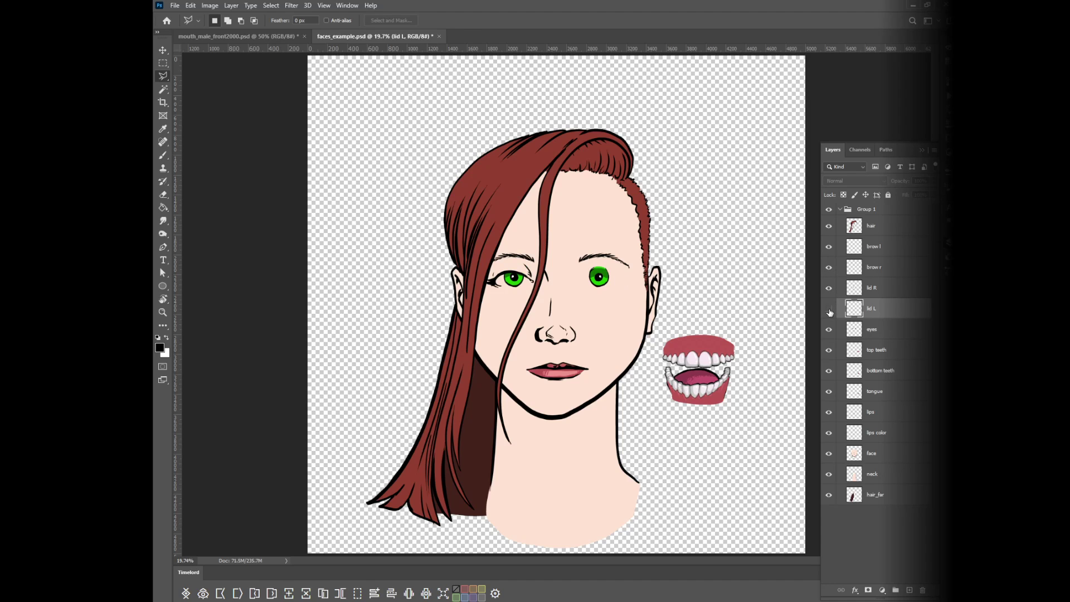
left_click(828, 313)
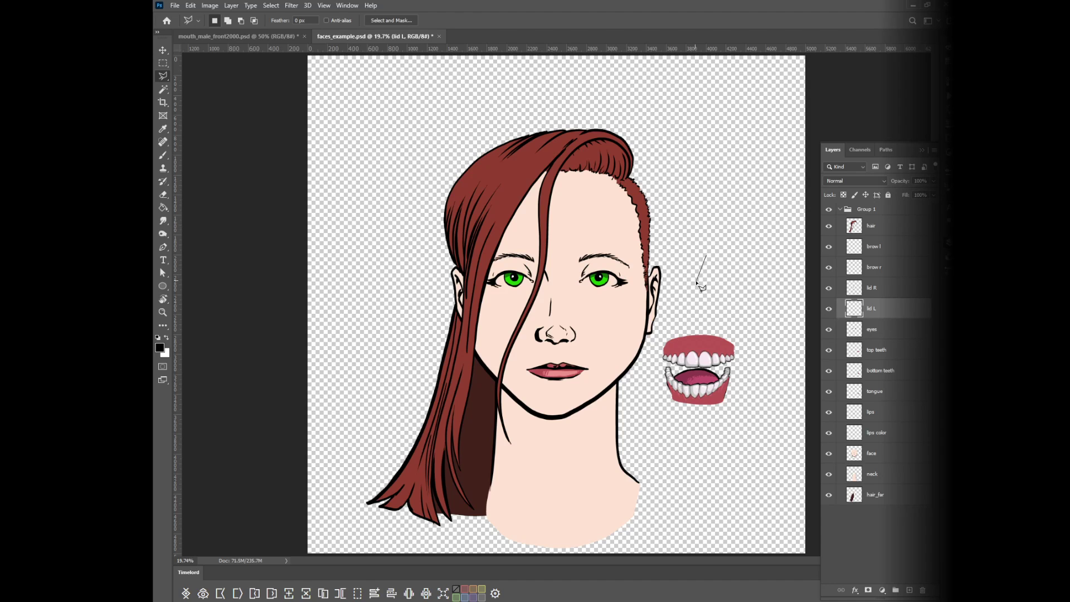
- Move the eyelids, eyes, lips and face away from the head to show them as separate pieces, and undo the moves
key("v")
left_click_drag(617, 277, 711, 269)
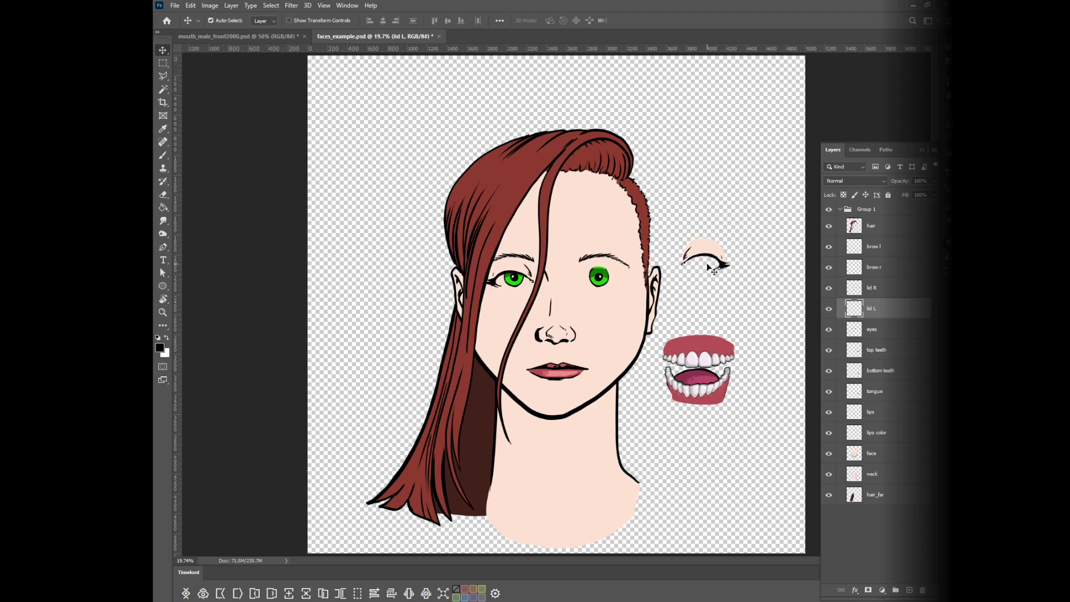
left_click_drag(605, 283, 774, 309)
left_click_drag(525, 276, 734, 226)
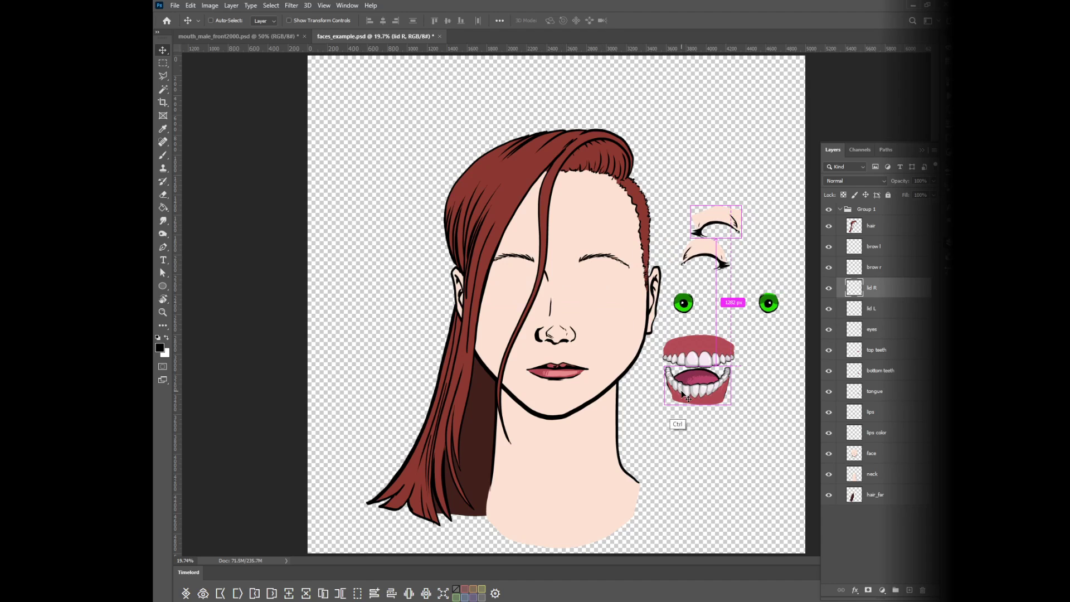
left_click_drag(568, 367, 686, 419)
left_click_drag(574, 383, 685, 464)
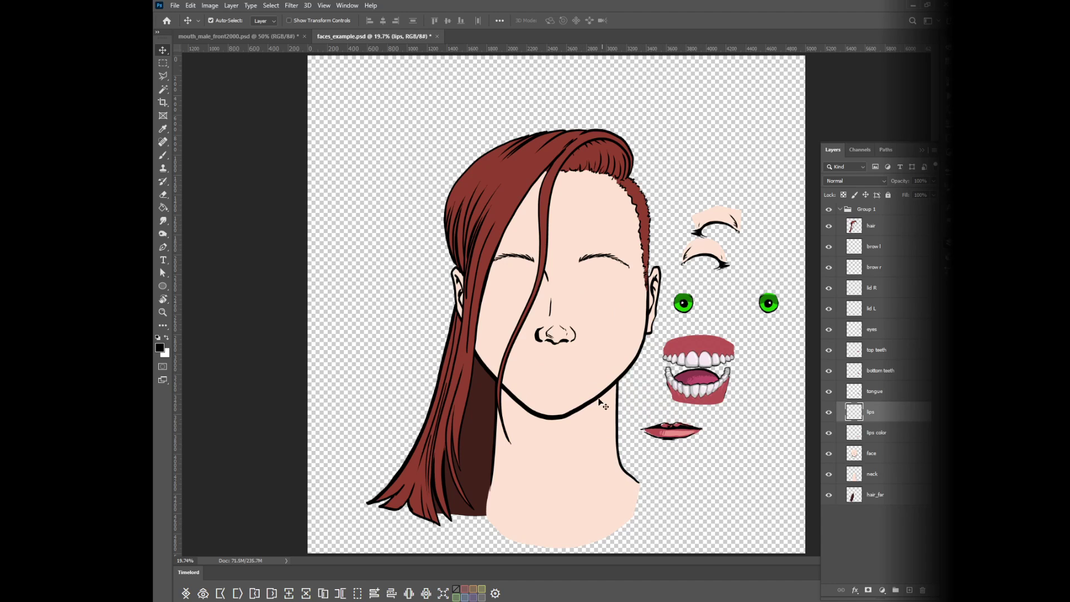
left_click_drag(596, 390, 457, 456)
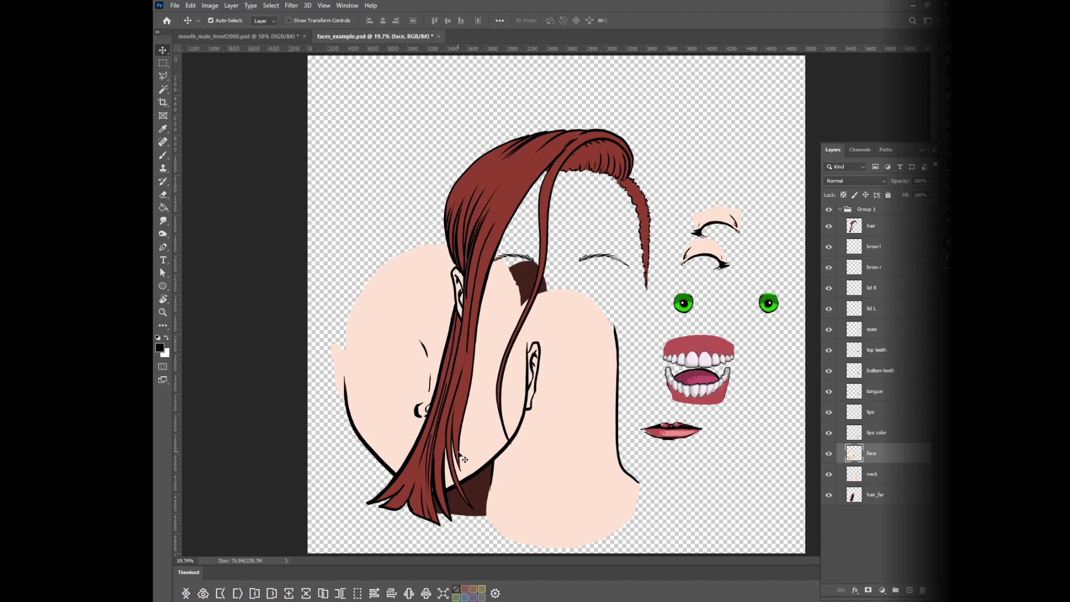
key("ctrl+z")
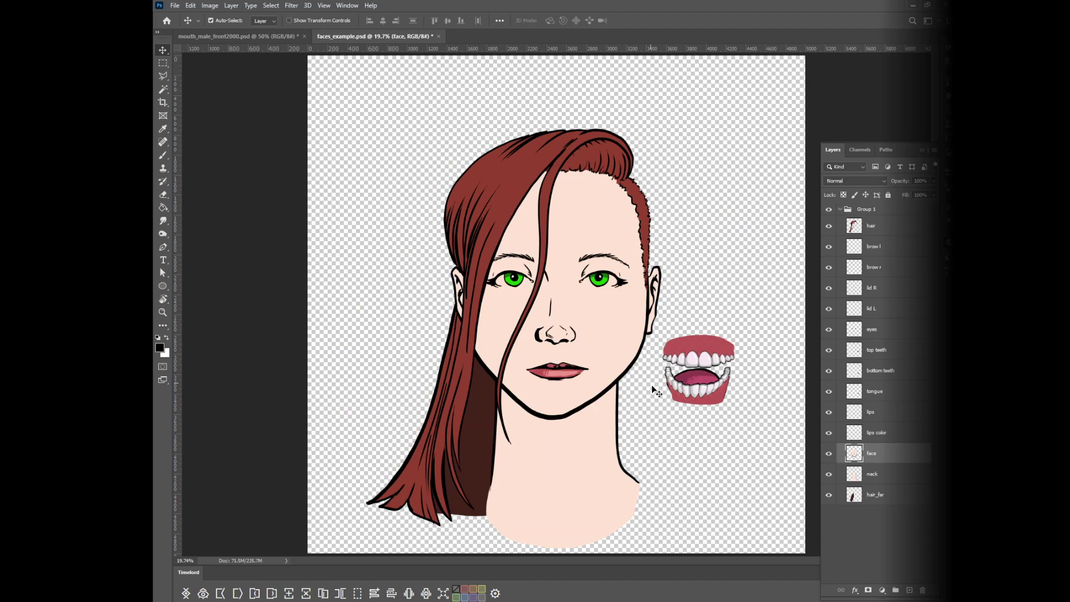
- Tint the lid R layer green using Hue/Saturation with hue +62, saturation +42 and lightness -22
key("z")
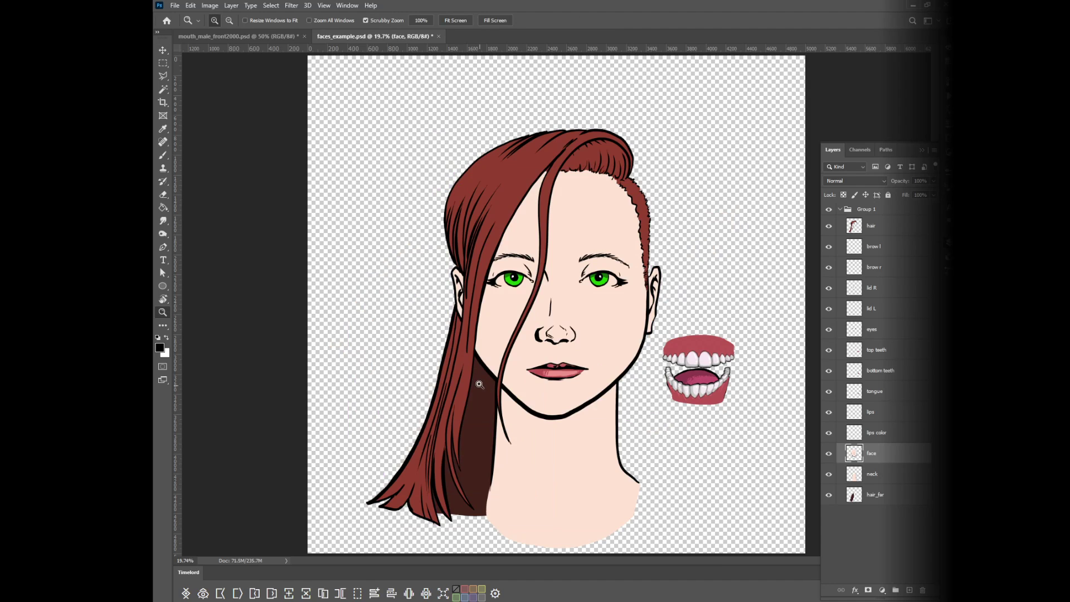
left_click_drag(474, 306, 518, 291)
left_click_drag(668, 319, 543, 347)
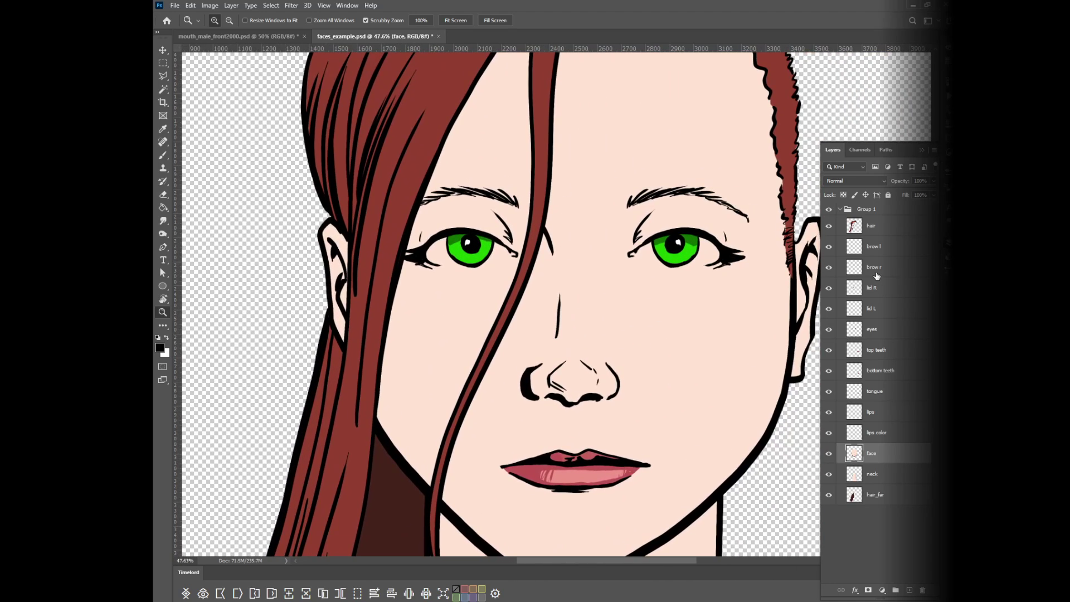
left_click(877, 294)
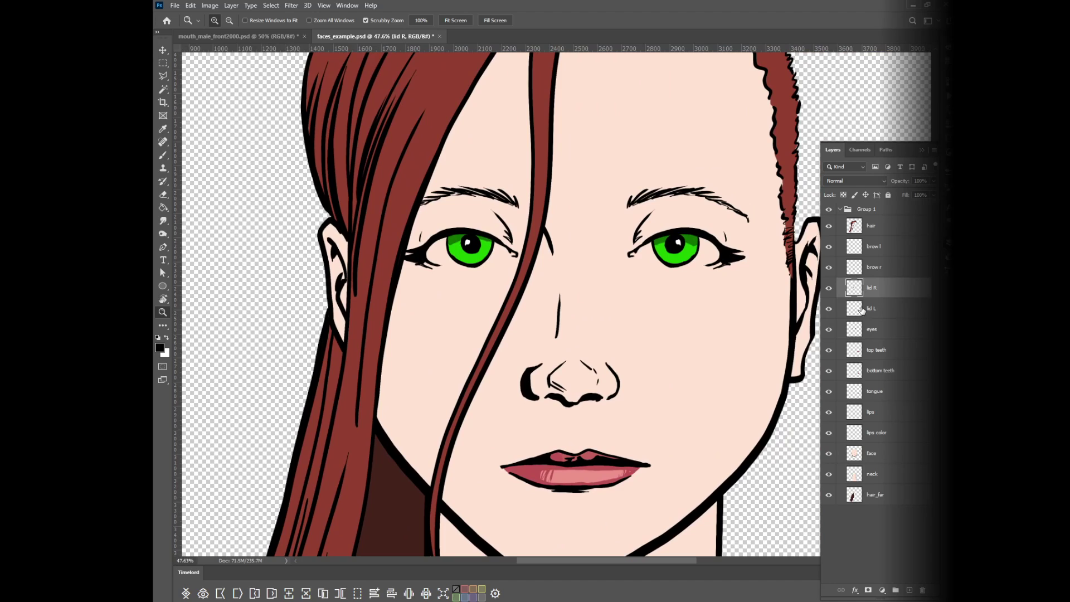
key("ctrl+u")
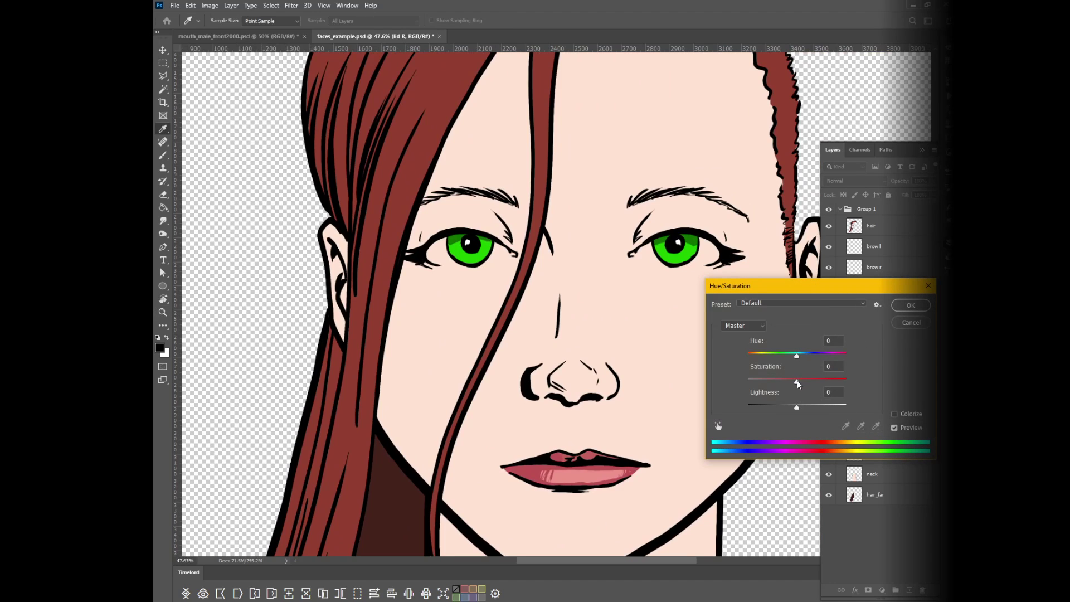
left_click_drag(797, 355, 786, 412)
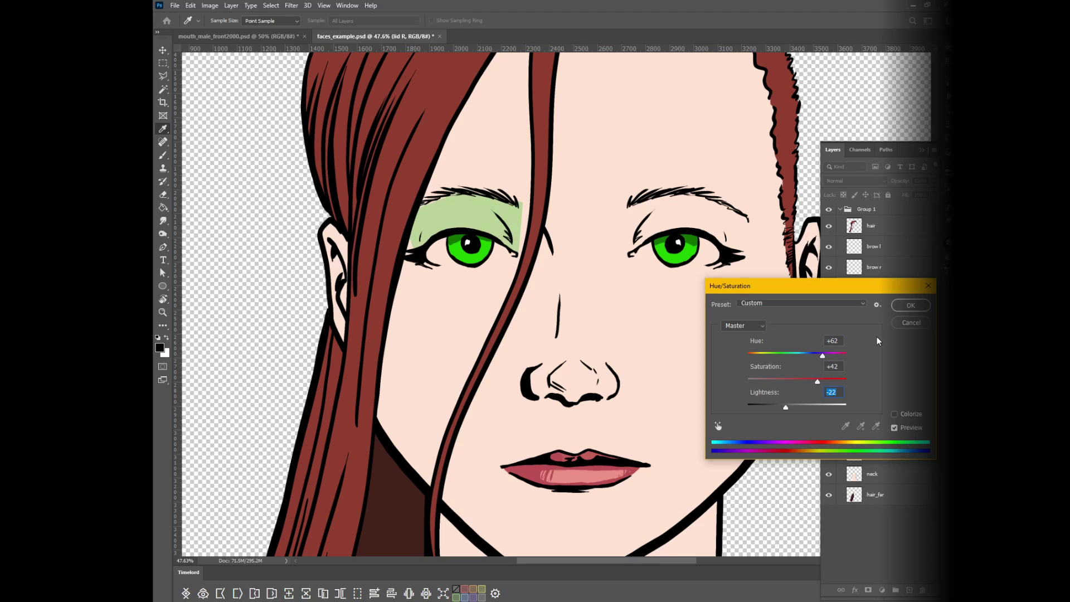
left_click(908, 306)
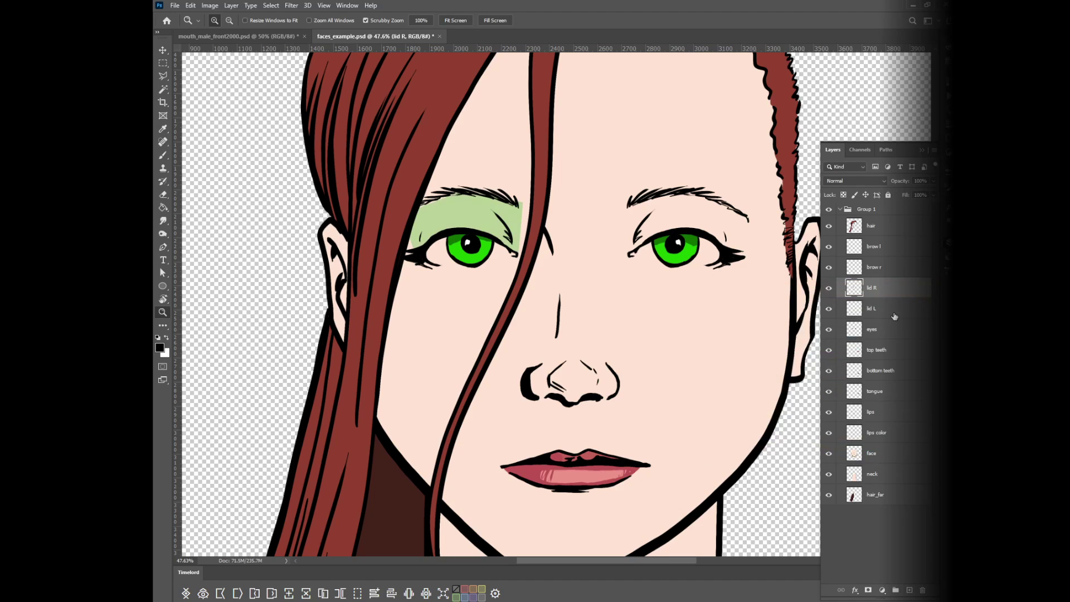
- Recolour the lid L layer using Hue/Saturation with hue +50, saturation +19 and lightness -32
left_click(875, 311)
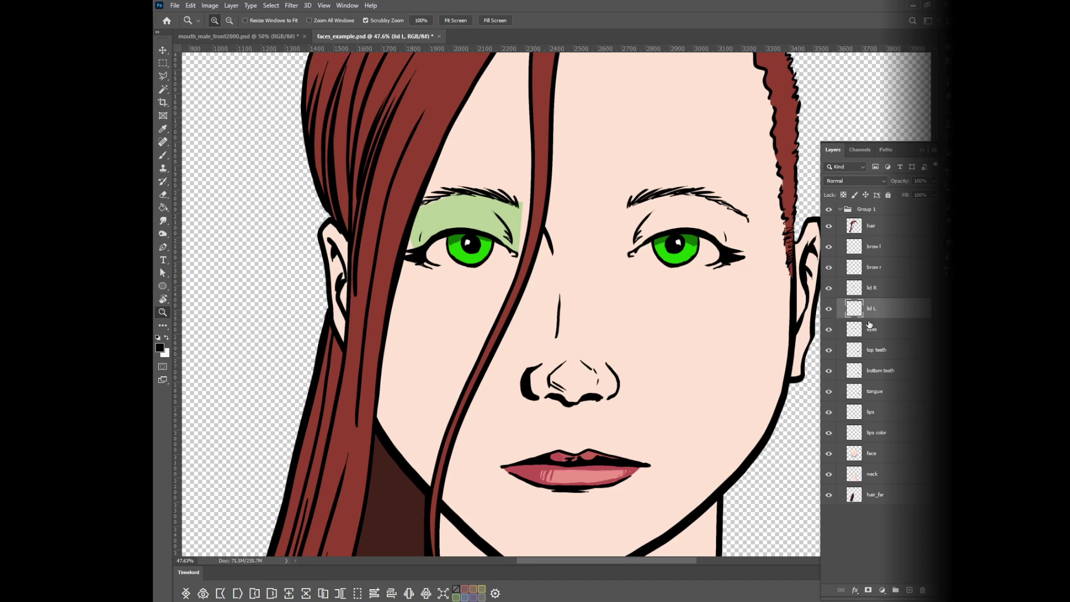
key("ctrl+u")
left_click_drag(796, 355, 811, 380)
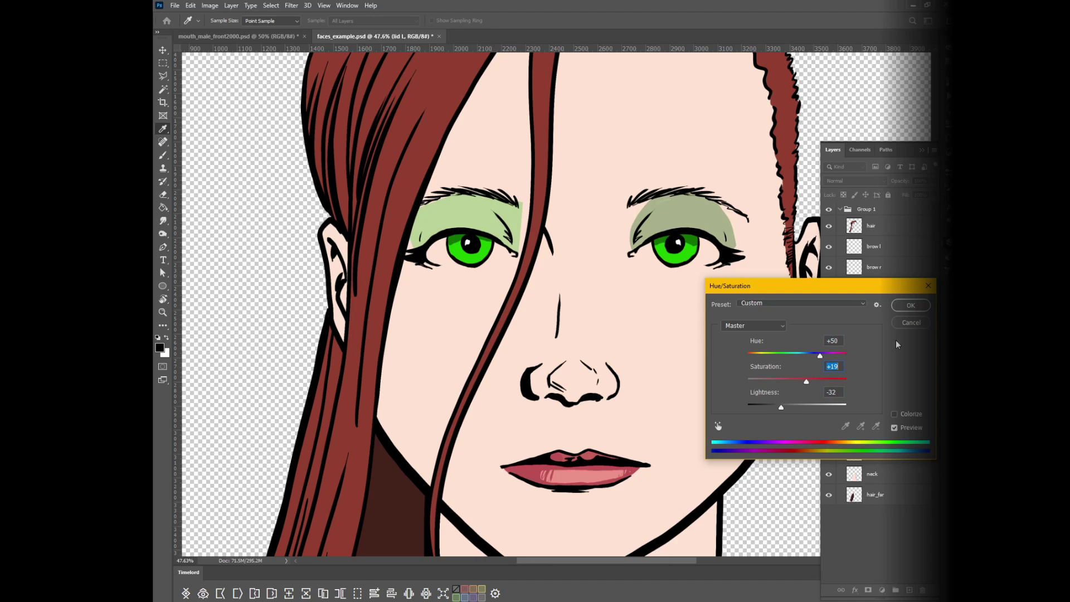
left_click(915, 306)
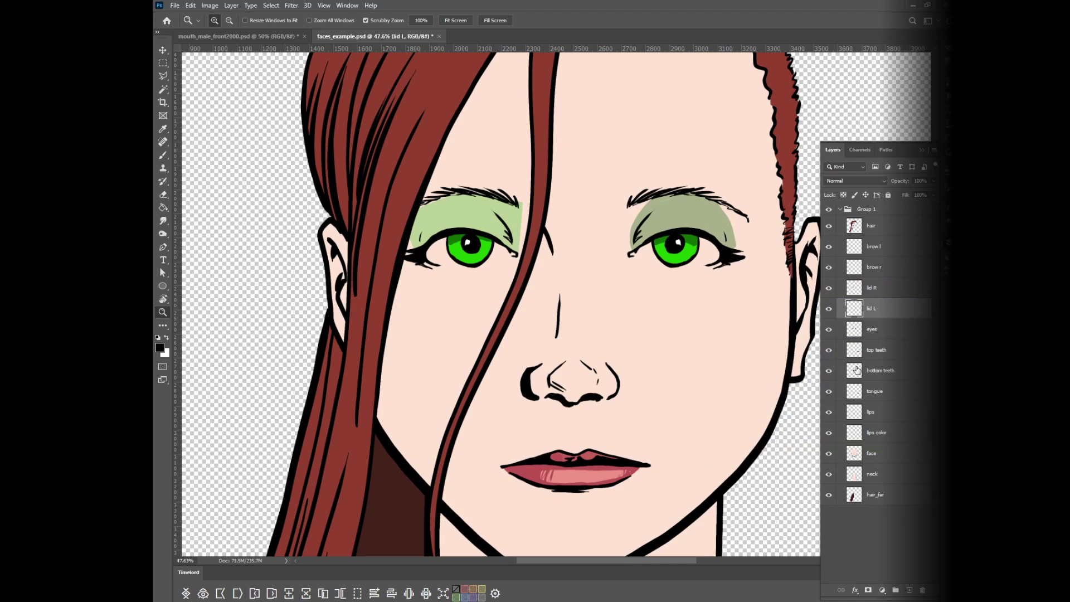
- Shift the eyes layer around slightly to test how the irises move beneath the eyelids
left_click(873, 333)
key("v")
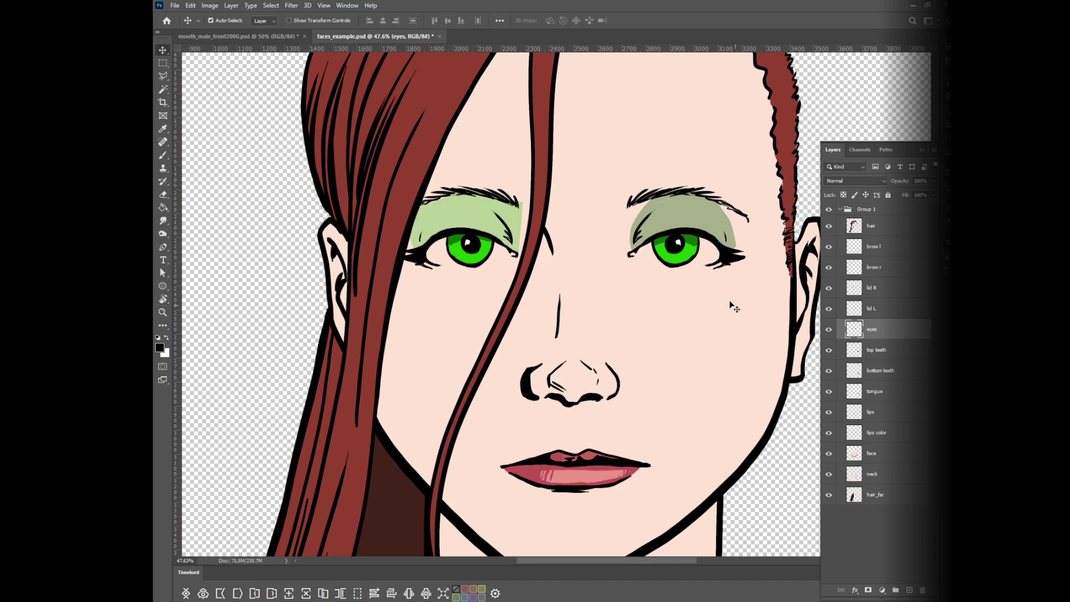
mouse_move(687, 260)
left_mouse_down()
mouse_move(679, 254)
mouse_move(689, 256)
left_mouse_up()
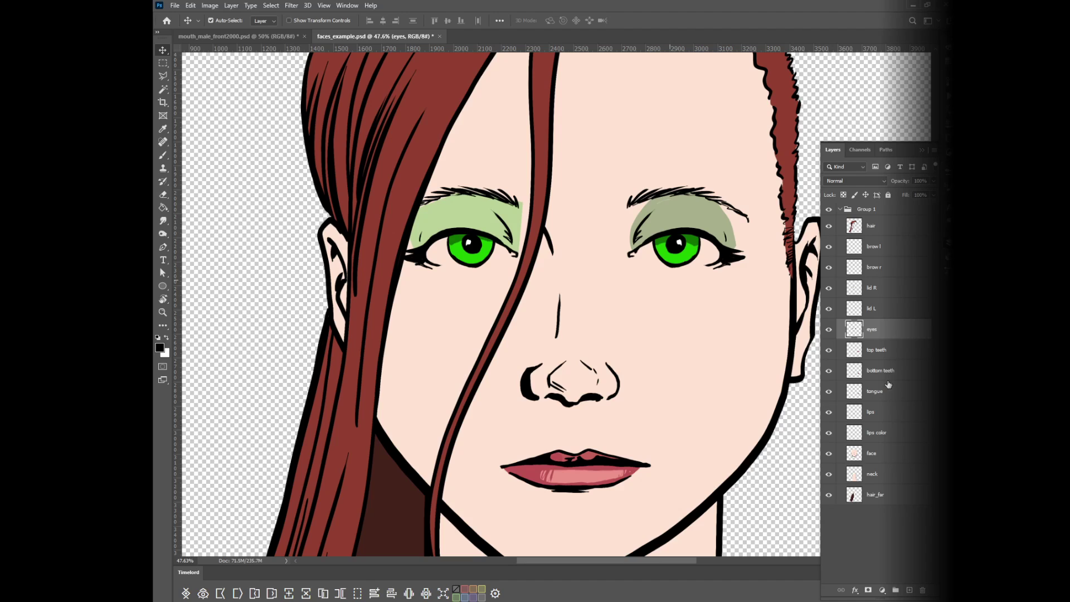
- On the face layer, outline the eye area beneath the lid L artwork with the Polygonal Lasso and delete it
left_click(872, 457)
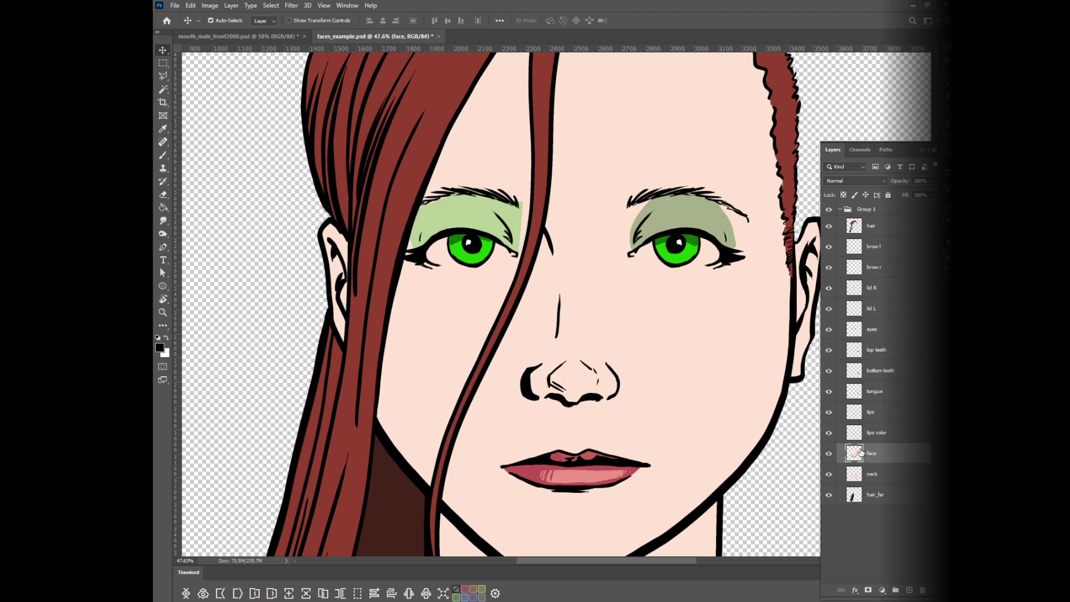
left_click(829, 454)
left_click(828, 453)
key("l")
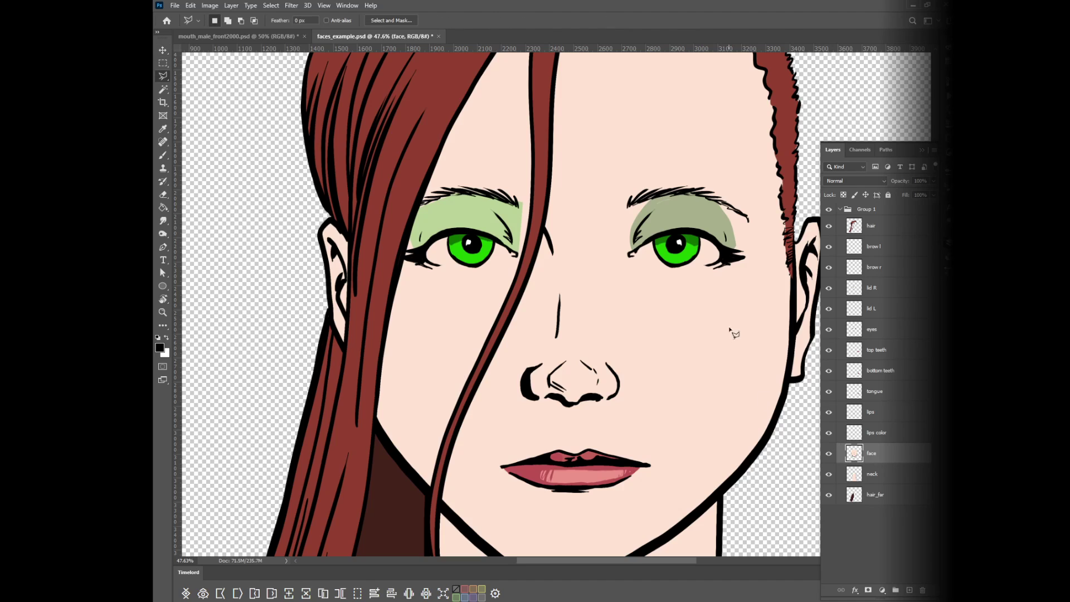
left_click(727, 250)
mouse_move(727, 232)
left_mouse_down()
mouse_move(679, 204)
mouse_move(648, 214)
mouse_move(630, 254)
mouse_move(724, 229)
mouse_move(637, 262)
mouse_move(734, 260)
left_mouse_up()
key("Delete")
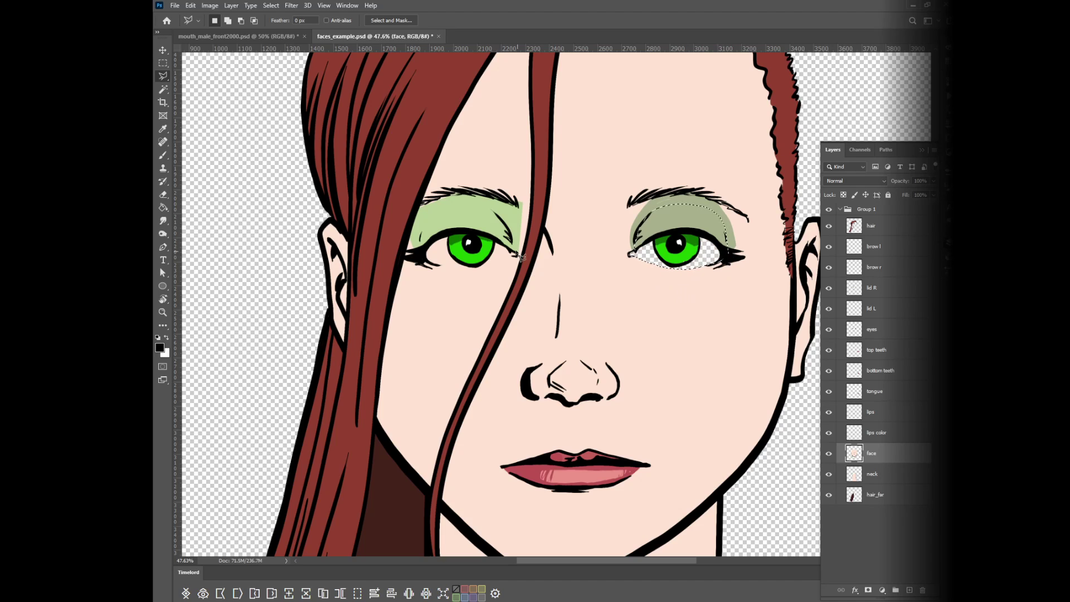
key("ctrl+d")
- Outline the eye area beneath the lid R artwork and delete it from the face layer
left_click(517, 250)
left_click(511, 210)
left_click(427, 209)
left_click(421, 233)
left_click(420, 256)
left_click_drag(434, 269, 517, 253)
key("Delete")
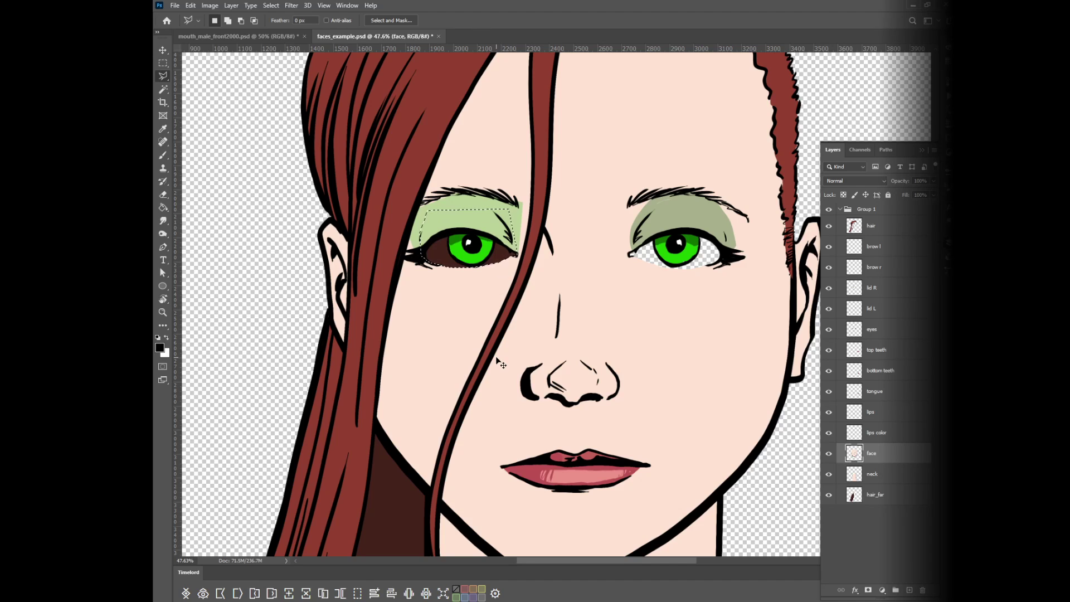
key("ctrl+d")
- Move the eyes layer directly below the face layer and add a new empty layer beneath it
left_click(884, 331)
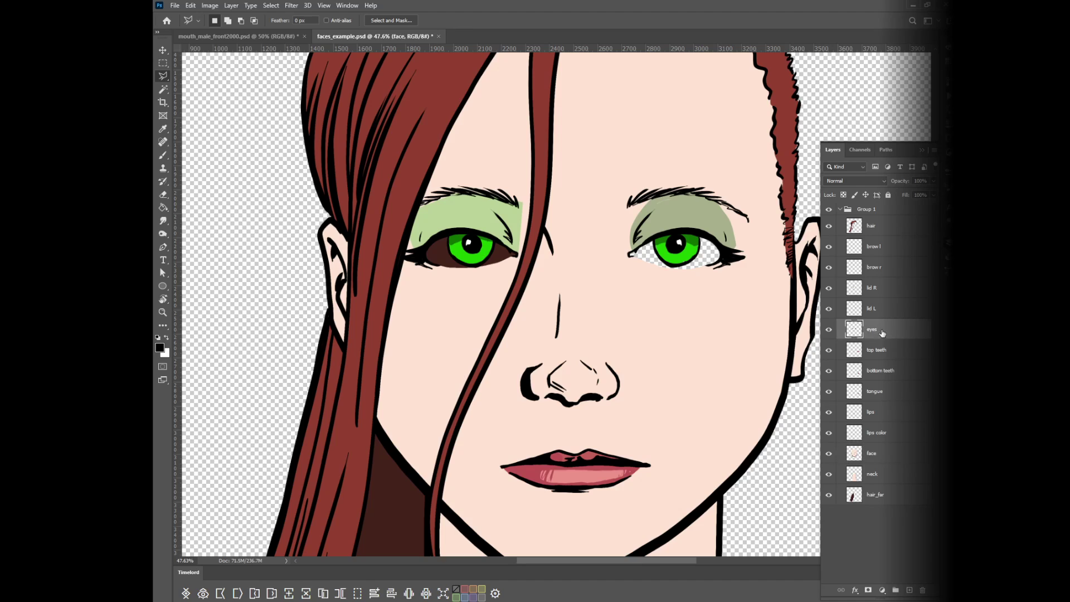
left_click_drag(885, 333, 875, 466)
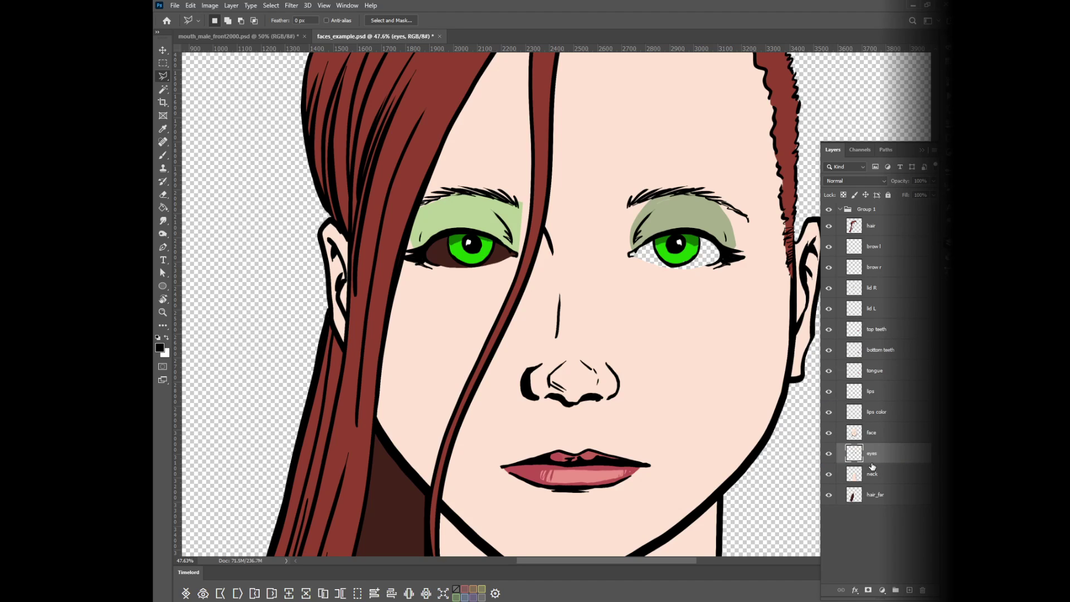
left_click(875, 475)
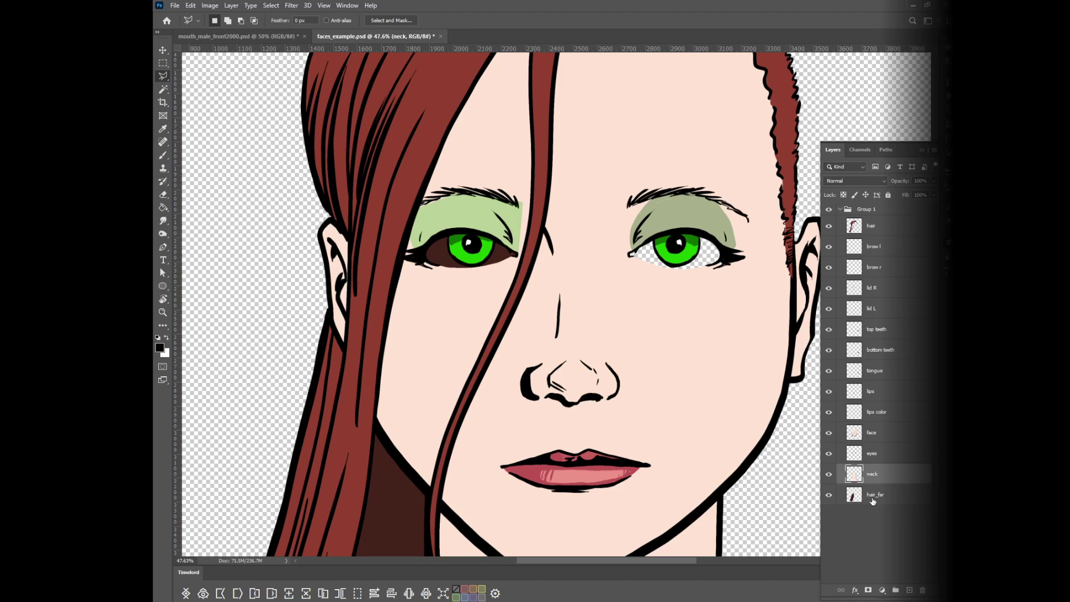
left_click(872, 462)
left_click(909, 590, "ctrl")
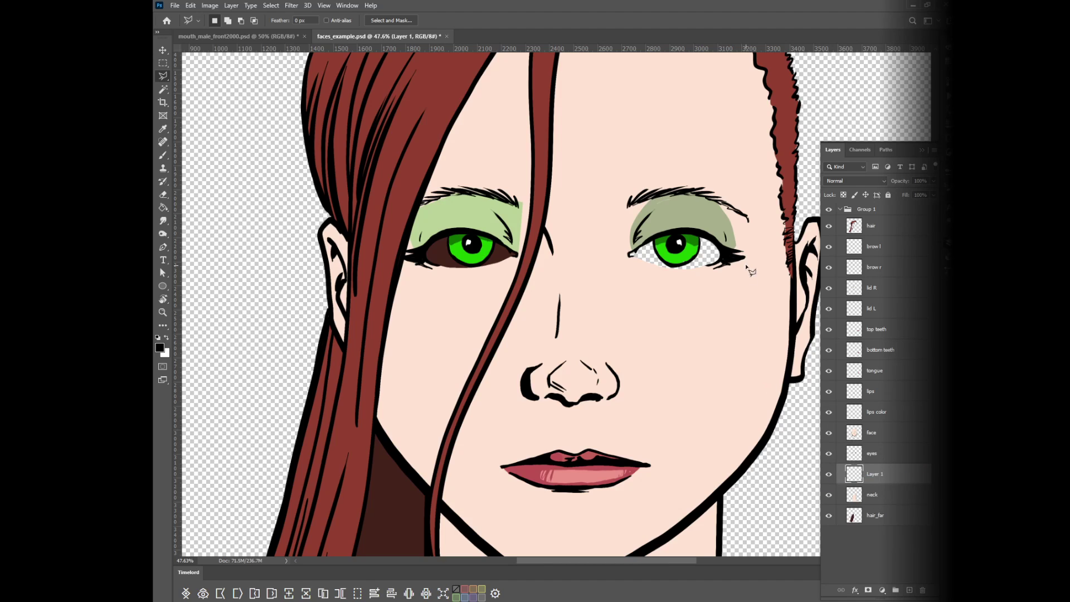
- Fill a rectangle spanning both eyes with white on the new layer and rename the layer "whites eyes"
key("m")
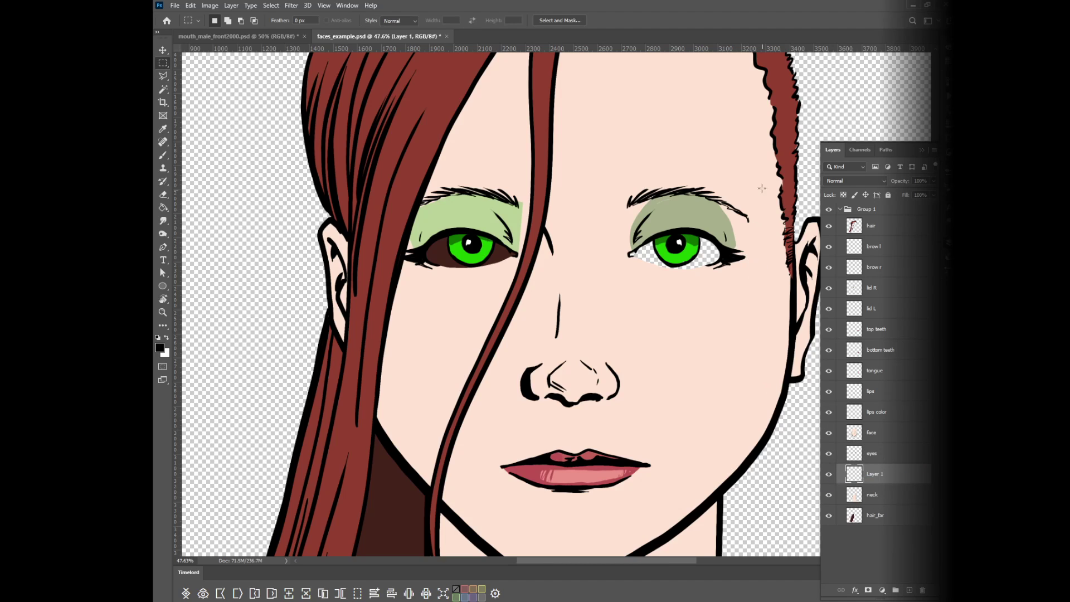
left_click_drag(764, 175, 376, 305)
key("x")
key("g")
left_click(679, 262)
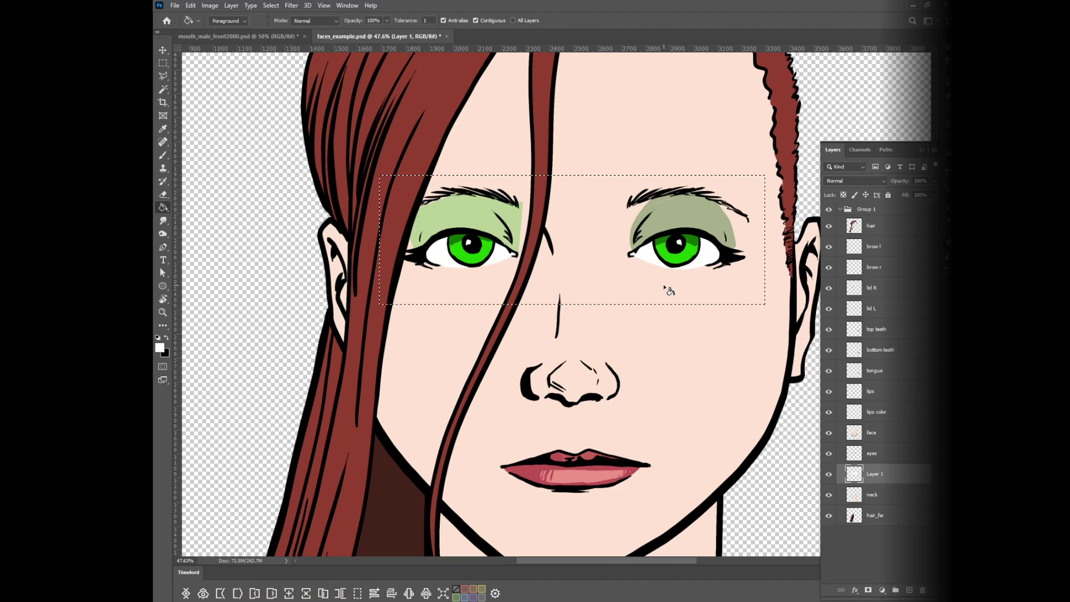
key("ctrl+d")
type("whites eyes")
key("Return")
- Move the eyes layer around inside the eye openings and settle the irises near their centres
left_click(884, 456)
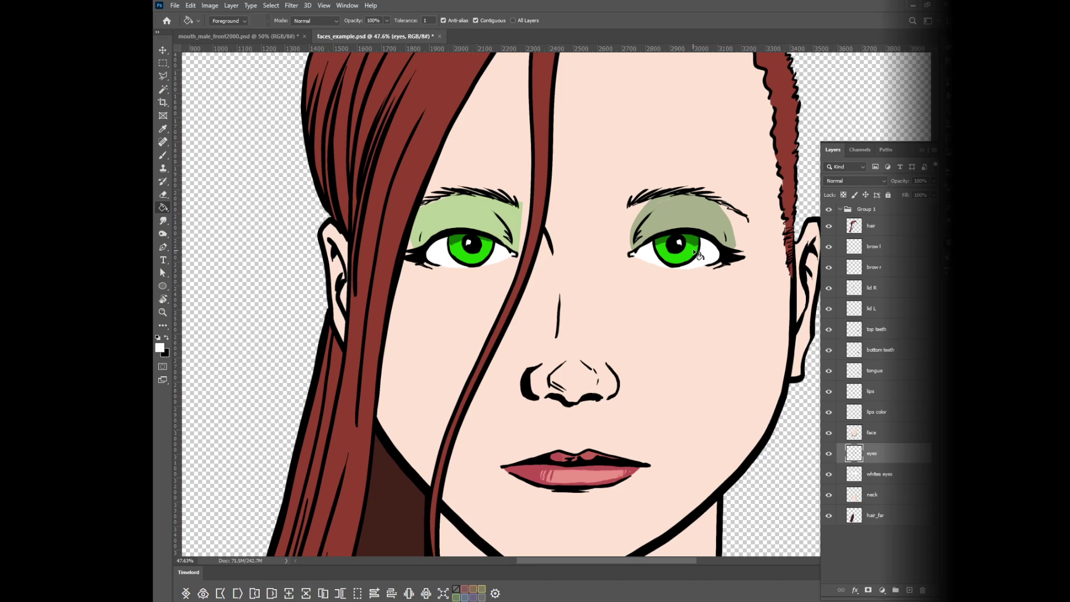
key("v")
mouse_move(694, 253)
left_mouse_down()
mouse_move(709, 265)
mouse_move(682, 257)
mouse_move(671, 237)
mouse_move(706, 241)
mouse_move(685, 249)
left_mouse_up()
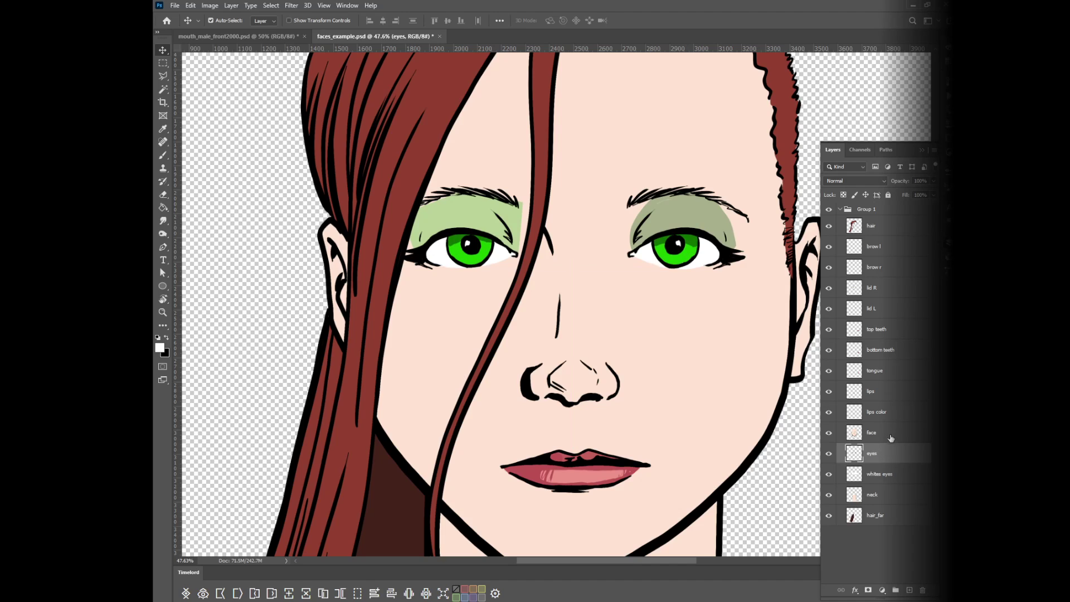
- Isolate the neck layer to examine its full shape, and restore the visibility of all layers
left_click(828, 495, "alt")
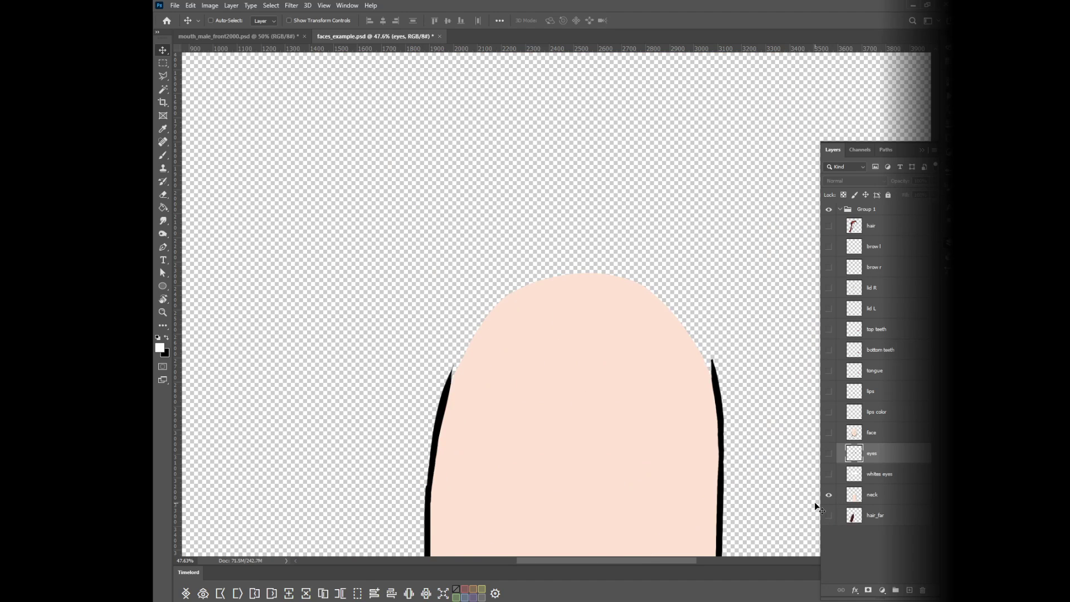
key("ctrl+0")
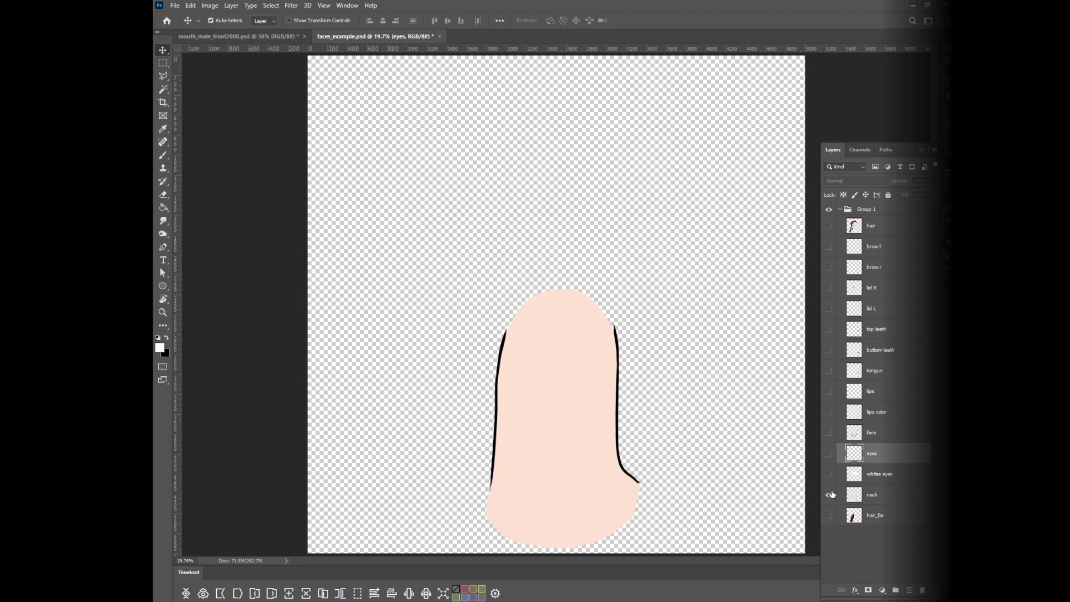
left_click(828, 495, "alt")
left_click(829, 496, "alt")
left_click(829, 496, "alt")
- Select all layers from hair down to whites eyes and shift them slightly downward over the neck
left_click(880, 474)
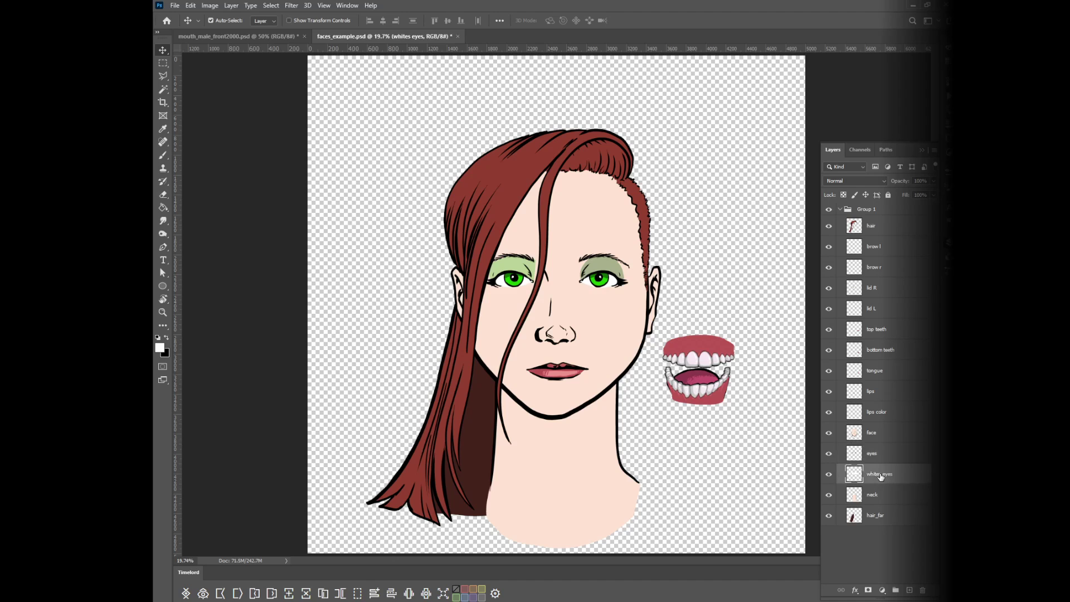
left_click(874, 225, "shift")
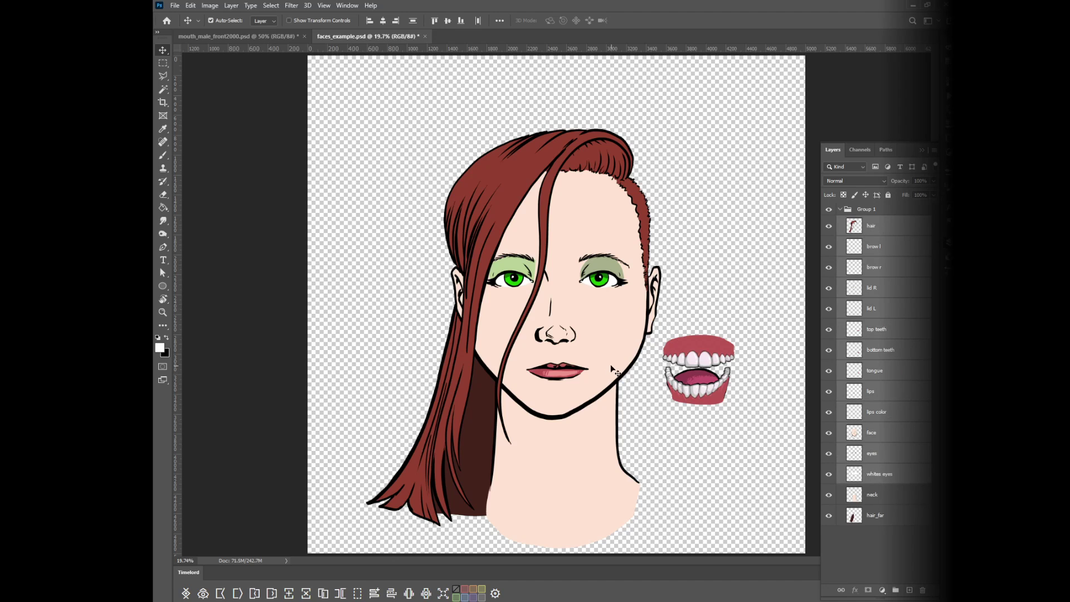
mouse_move(621, 323)
left_mouse_down()
mouse_move(622, 342)
mouse_move(622, 333)
left_mouse_up()
- Try tilting the selected head layers counterclockwise and lowering them over the neck, and cancel the transform
key("ctrl+t")
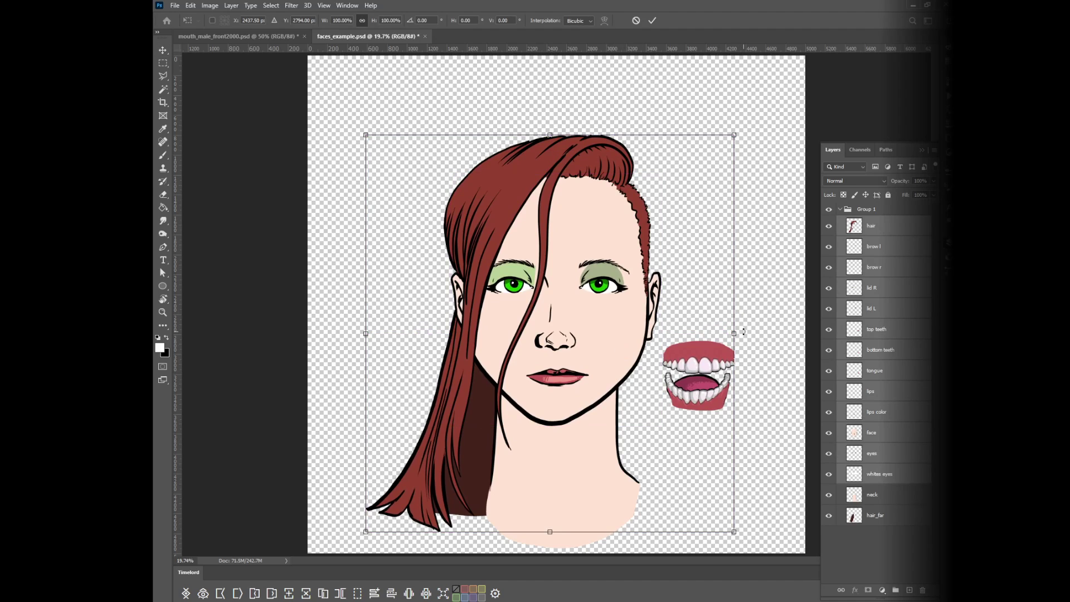
left_click_drag(744, 331, 725, 301)
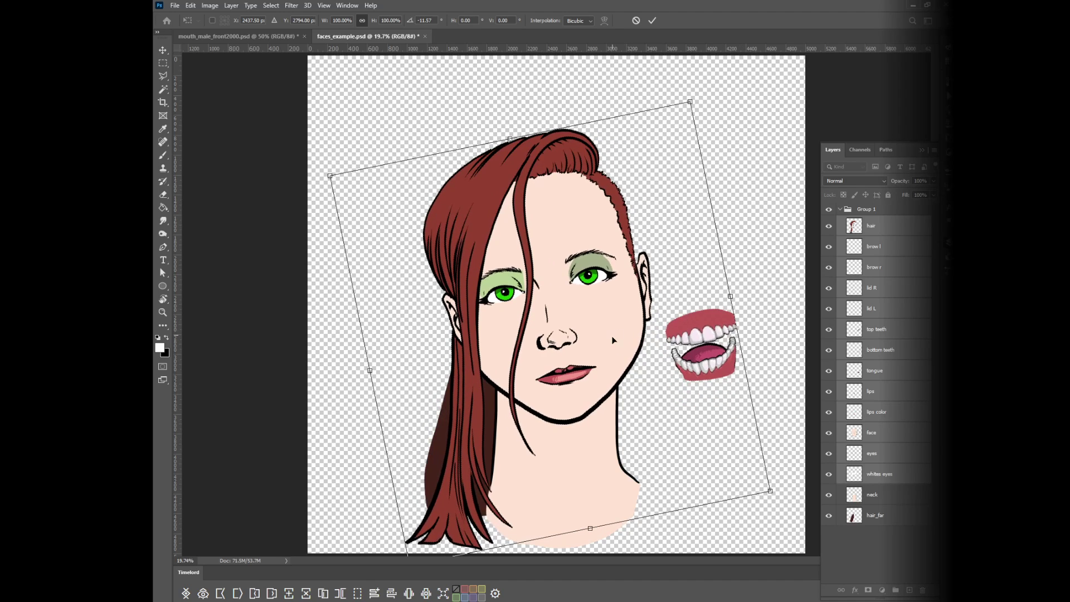
left_click_drag(615, 342, 615, 380)
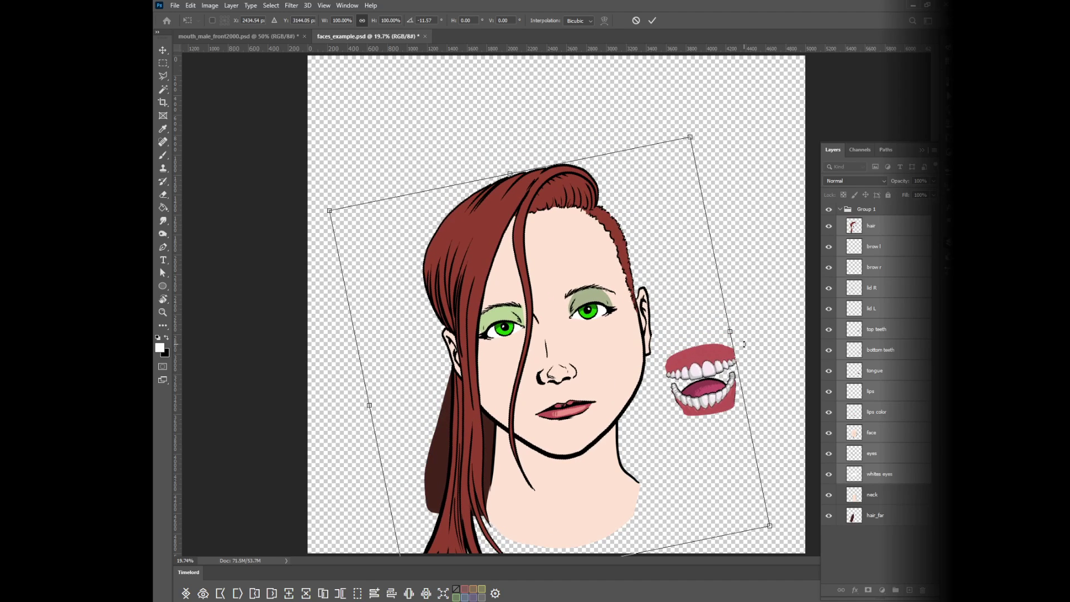
key("ctrl+z")
key("ctrl+z")
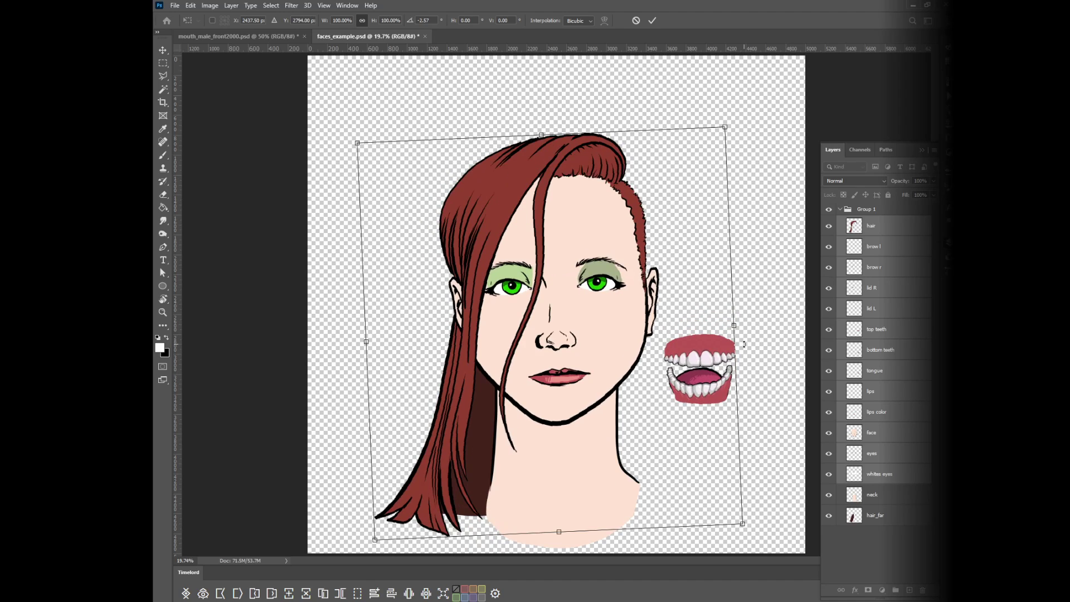
key("Escape")
left_click(879, 475)
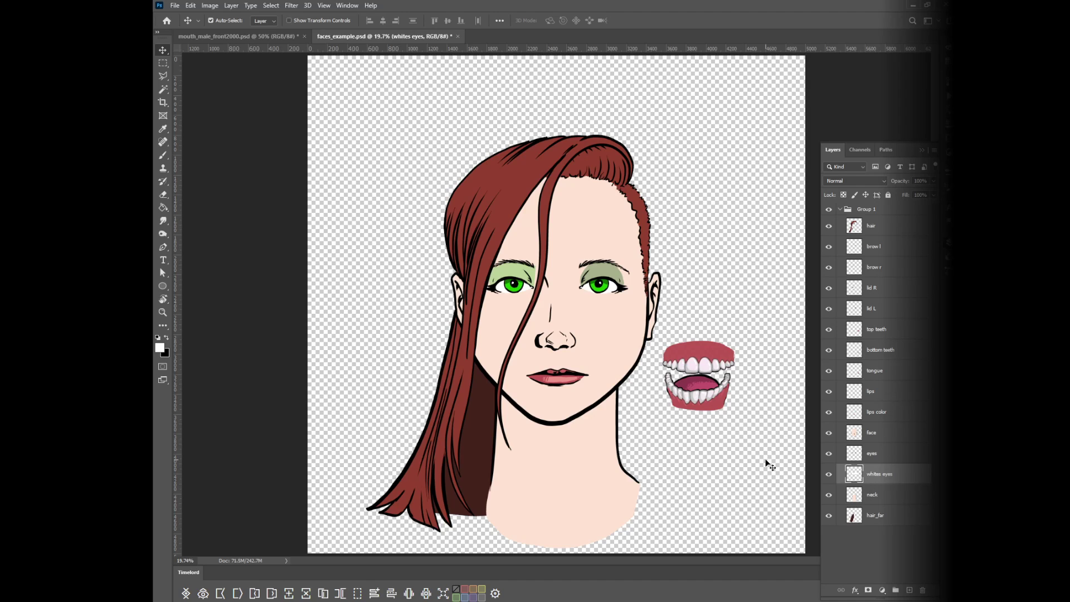
left_click(876, 413)
left_click(860, 393)
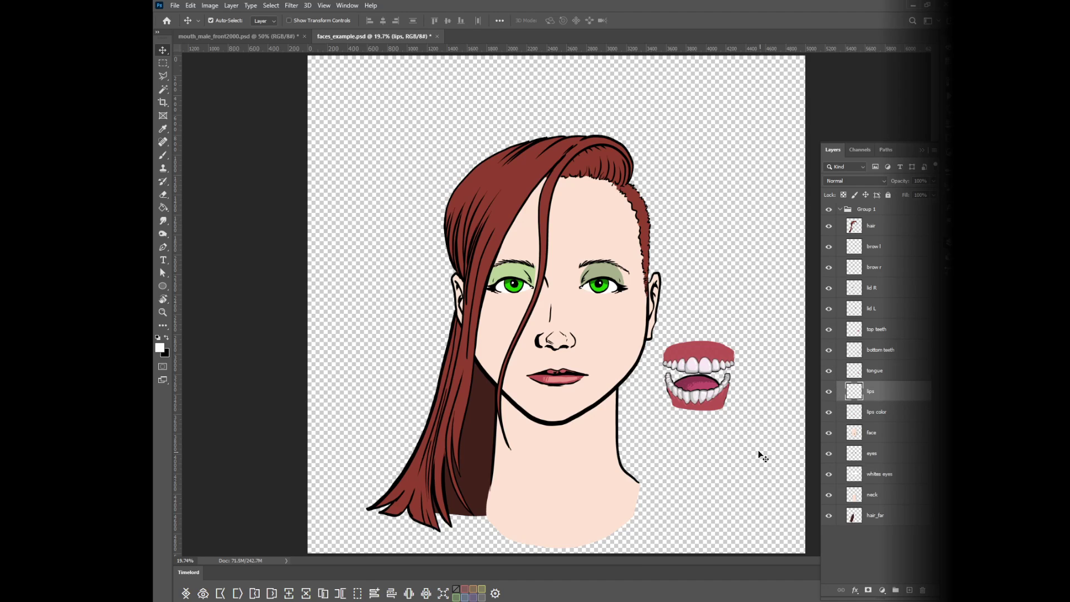
- Spread the mouth parts beside the face apart, with the top teeth above the tongue and the bottom teeth below it
left_click_drag(713, 371, 716, 338)
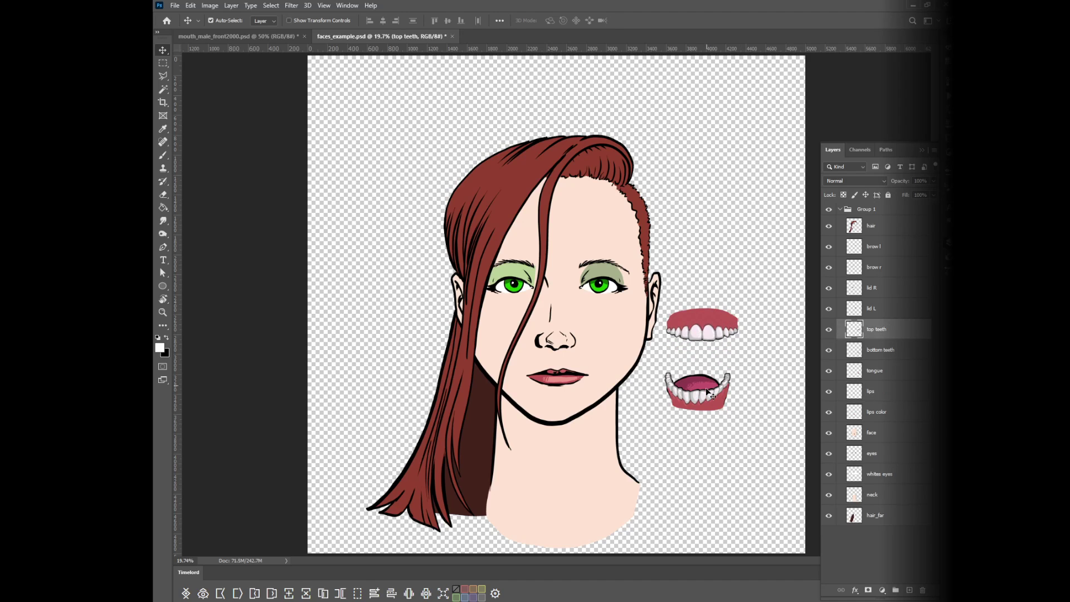
left_click_drag(708, 393, 704, 438)
left_click(707, 388)
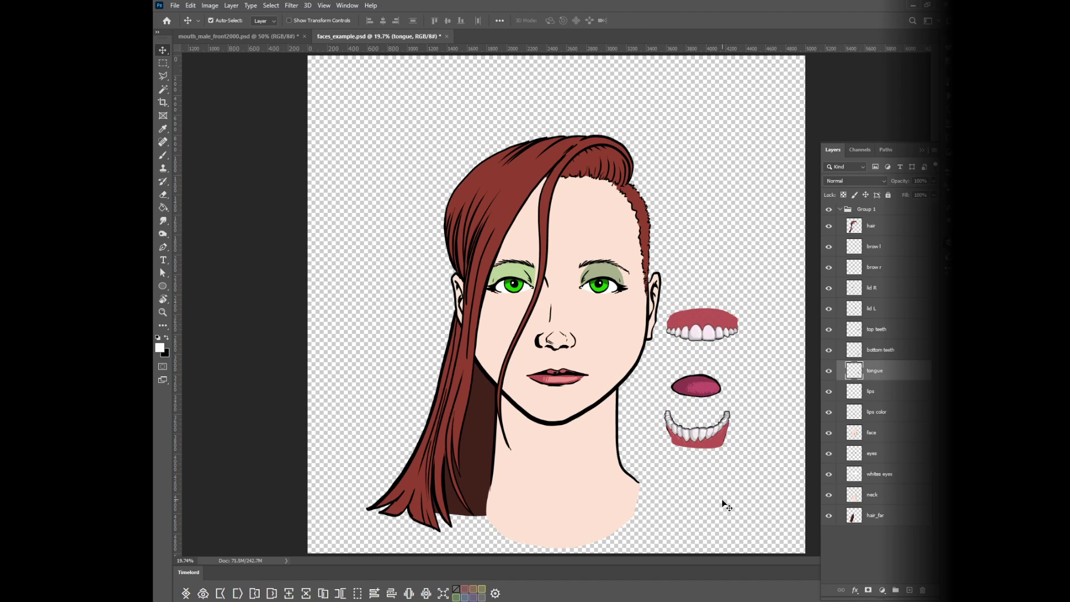
left_click_drag(710, 395, 709, 394)
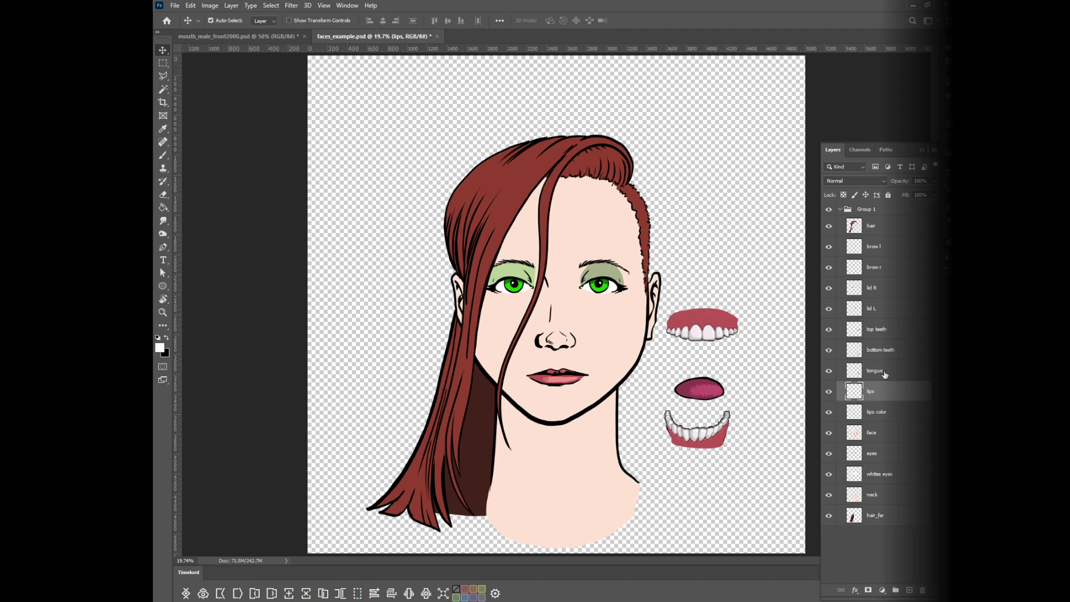
- Group the top teeth, bottom teeth and tongue layers and expand the new group
left_click(879, 332, "shift")
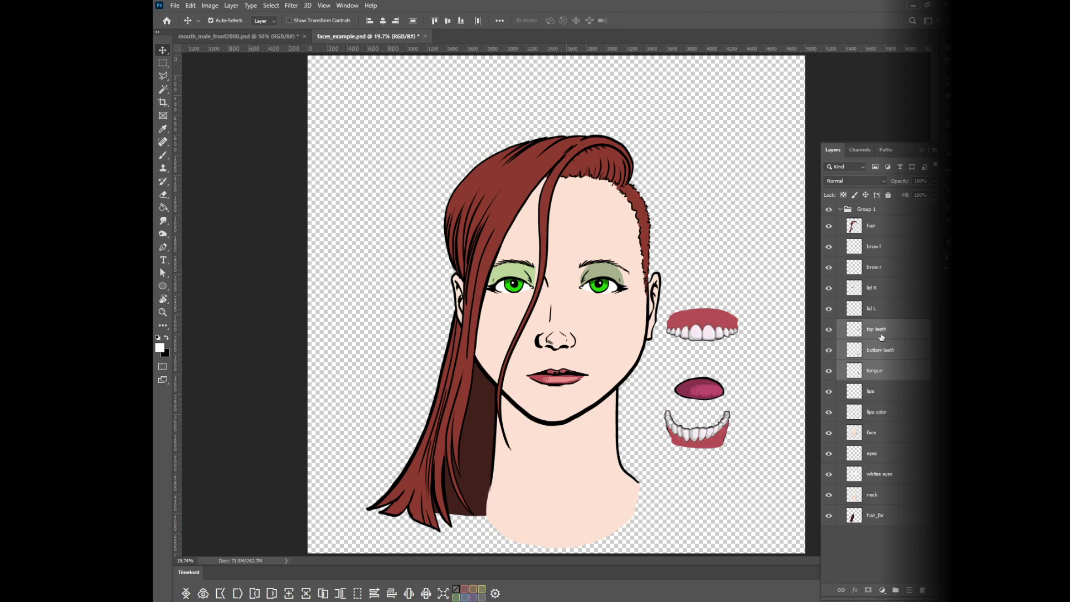
key("ctrl+g")
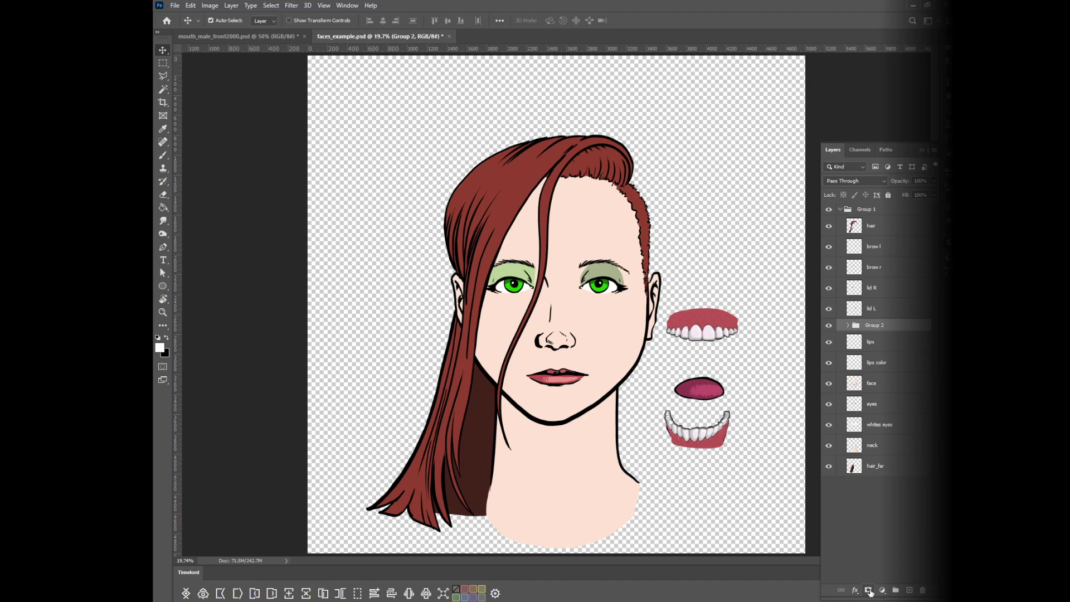
left_click(848, 325)
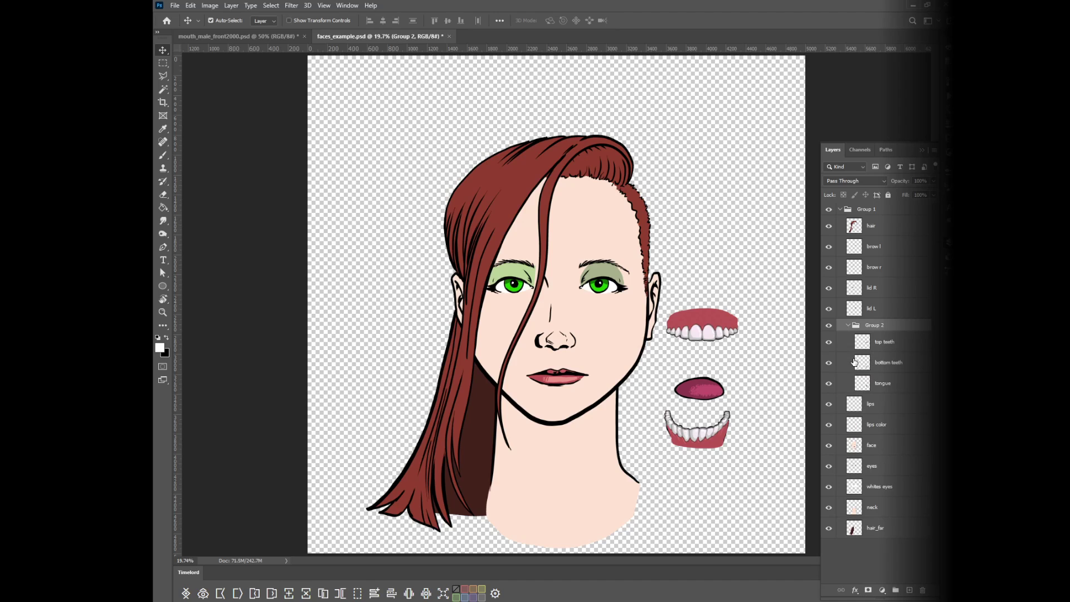
- Bring the top teeth, bottom teeth and tongue back together into a slightly open mouth beside the face
left_click(881, 349)
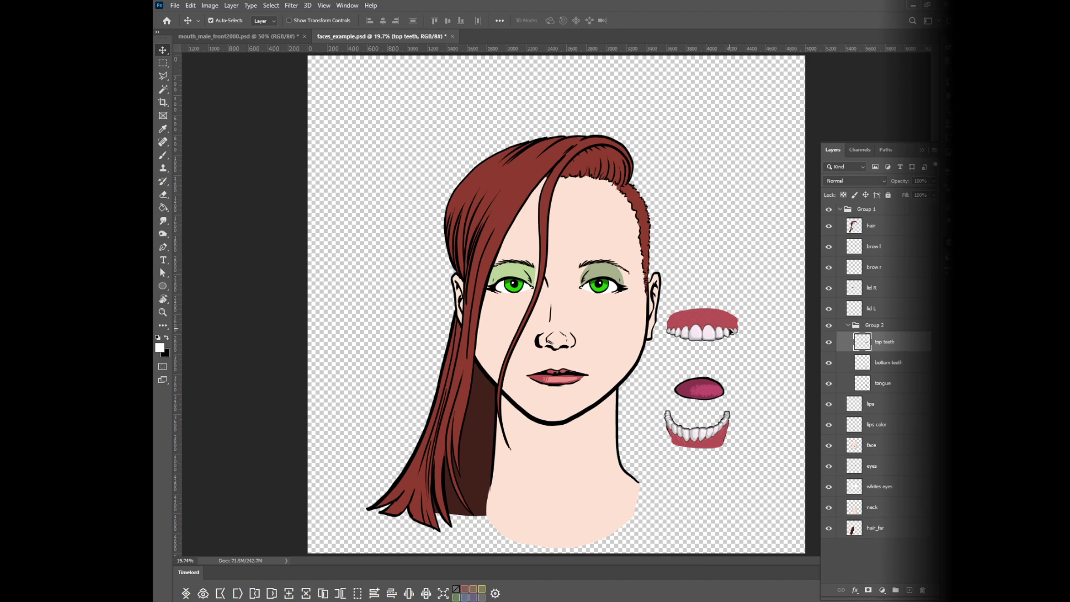
left_click_drag(730, 331, 728, 378)
left_click_drag(726, 446, 711, 402)
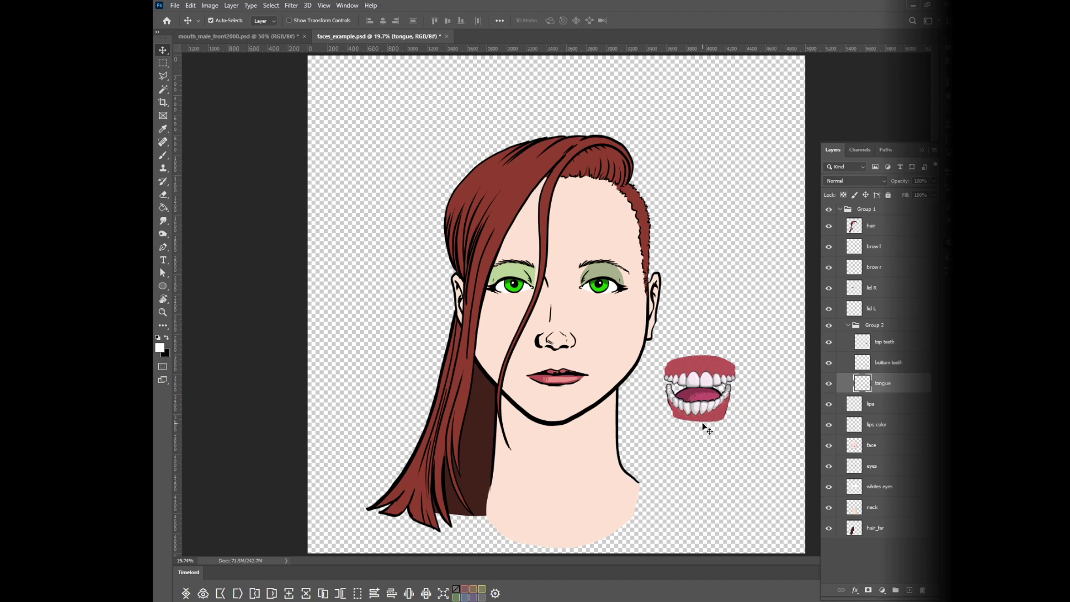
- Mask the teeth and tongue group with a lassoed mouth shape and invert the mask so only that area shows
left_click(885, 331)
left_click(868, 590)
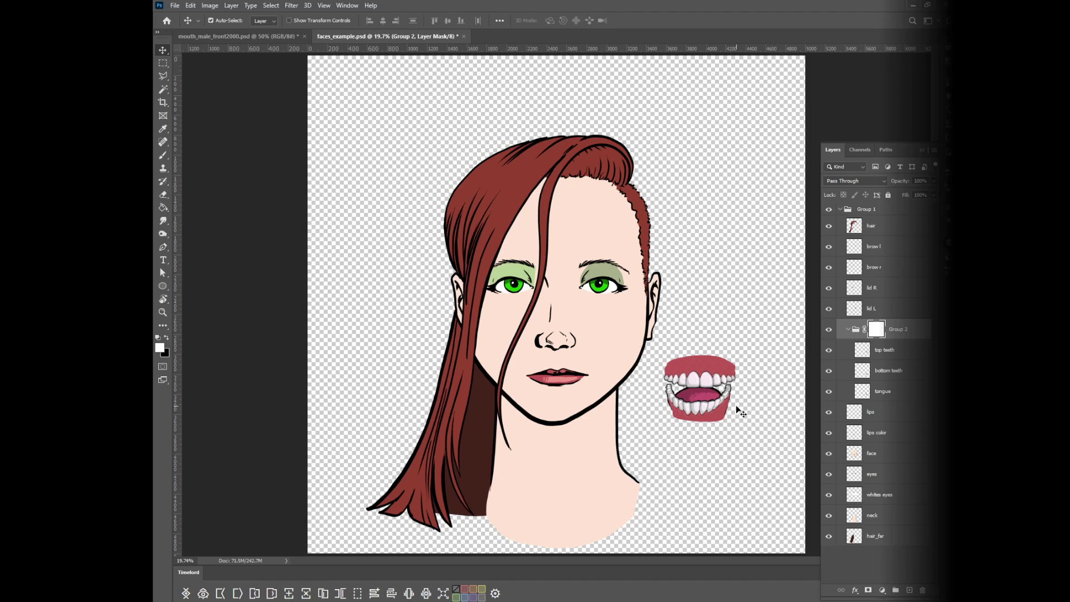
key("l")
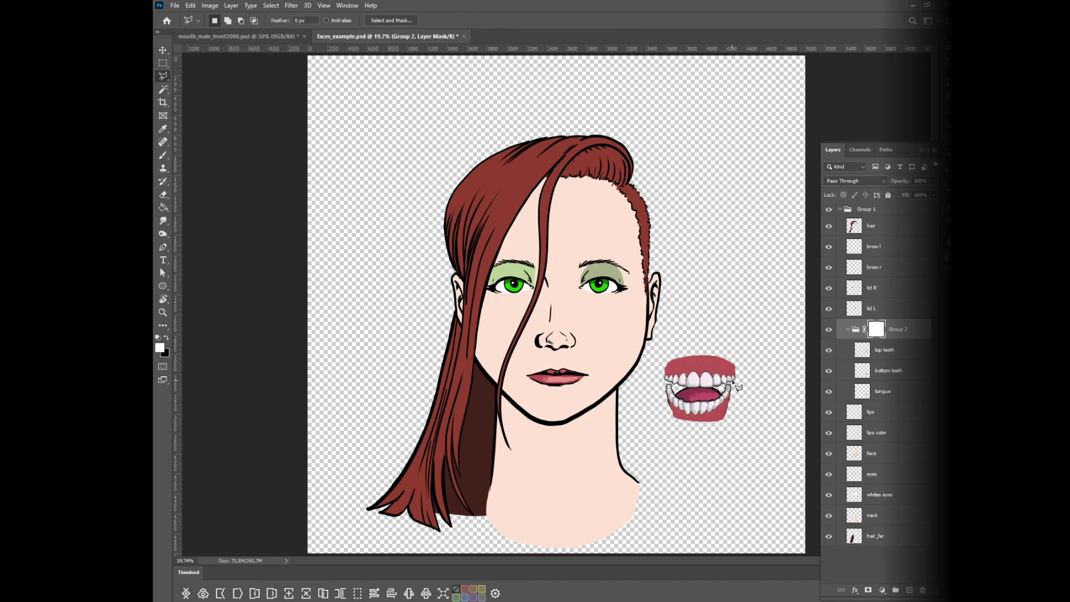
left_click(736, 379)
mouse_move(664, 380)
left_mouse_down()
mouse_move(689, 401)
mouse_move(715, 401)
mouse_move(736, 381)
left_mouse_up()
key("Delete")
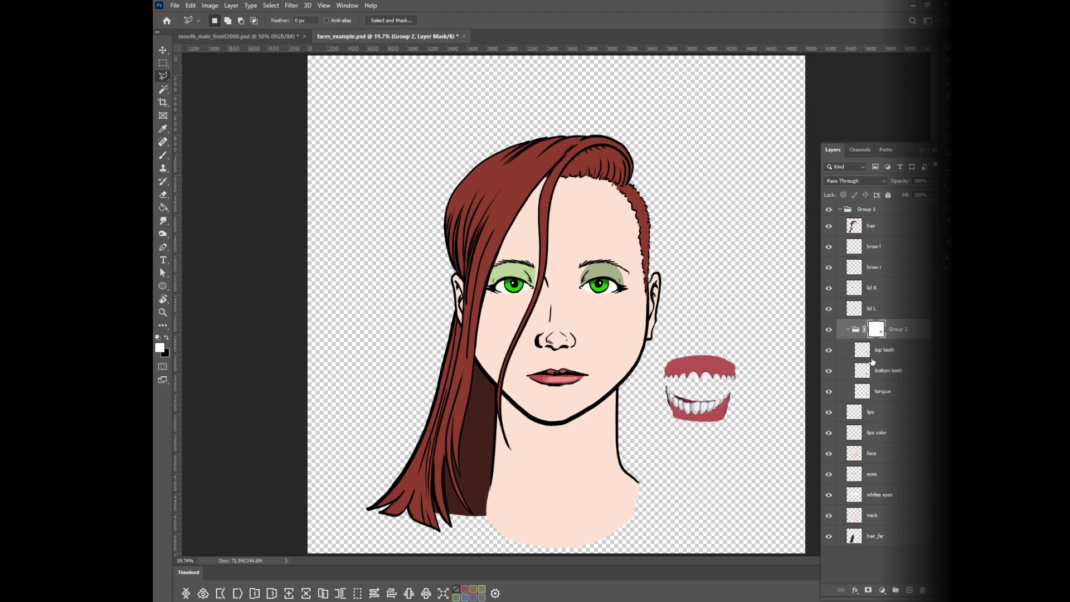
key("ctrl+i")
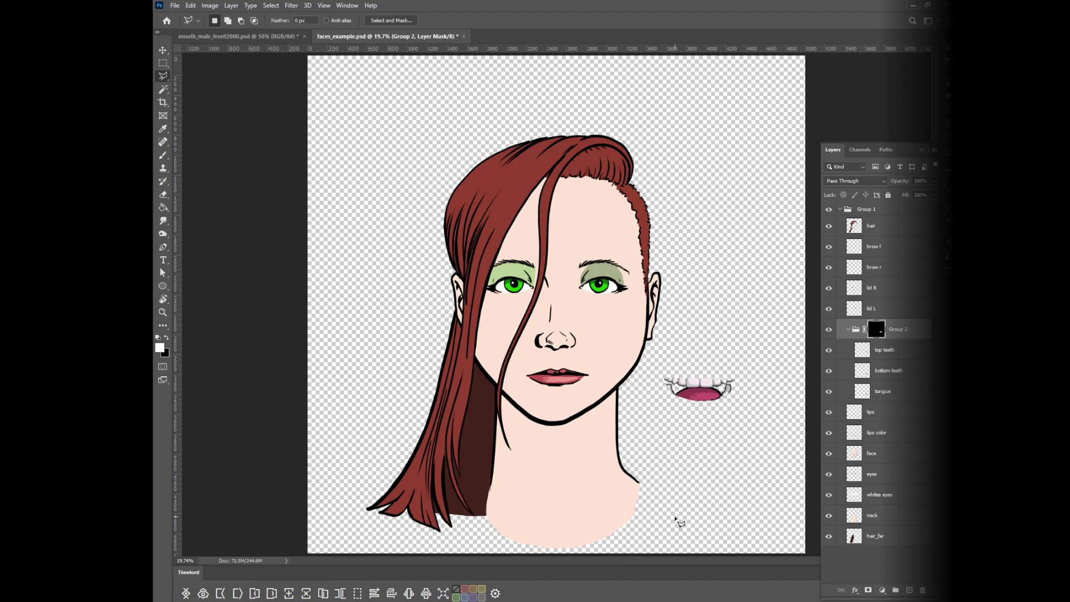
- Add a black outside Stroke of 10 px to the masked teeth and tongue group
left_click(909, 333)
left_click(883, 590)
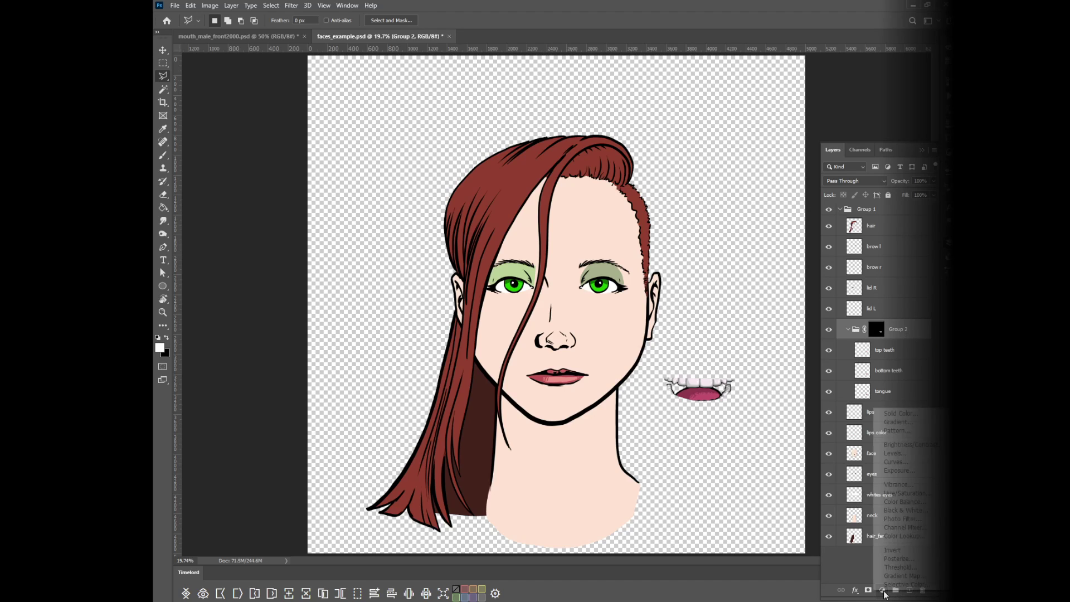
left_click(852, 592)
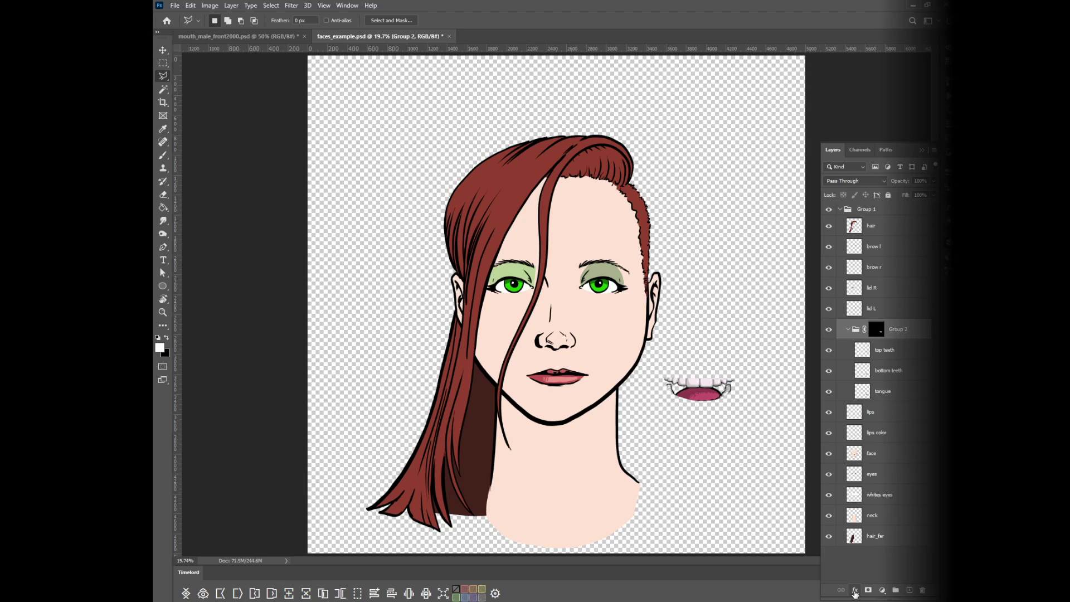
left_click(855, 592)
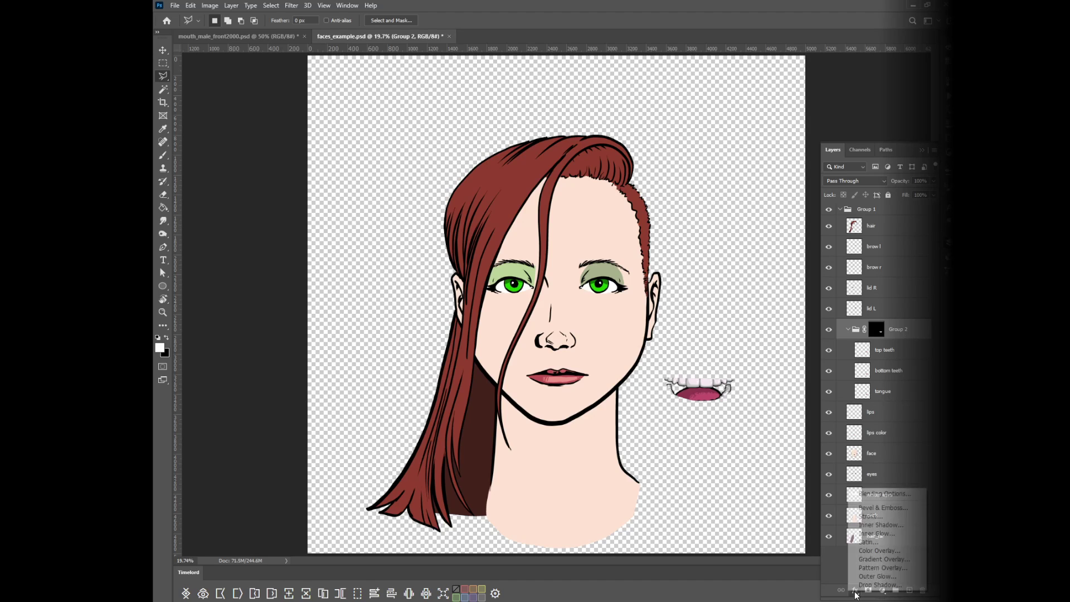
left_click(870, 516)
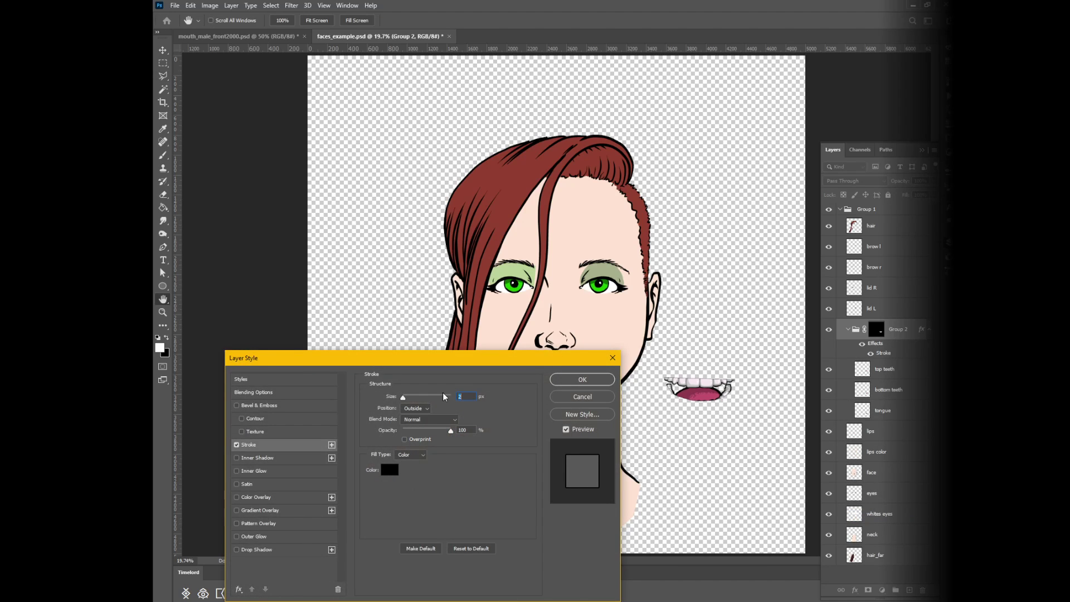
left_click_drag(403, 402, 407, 402)
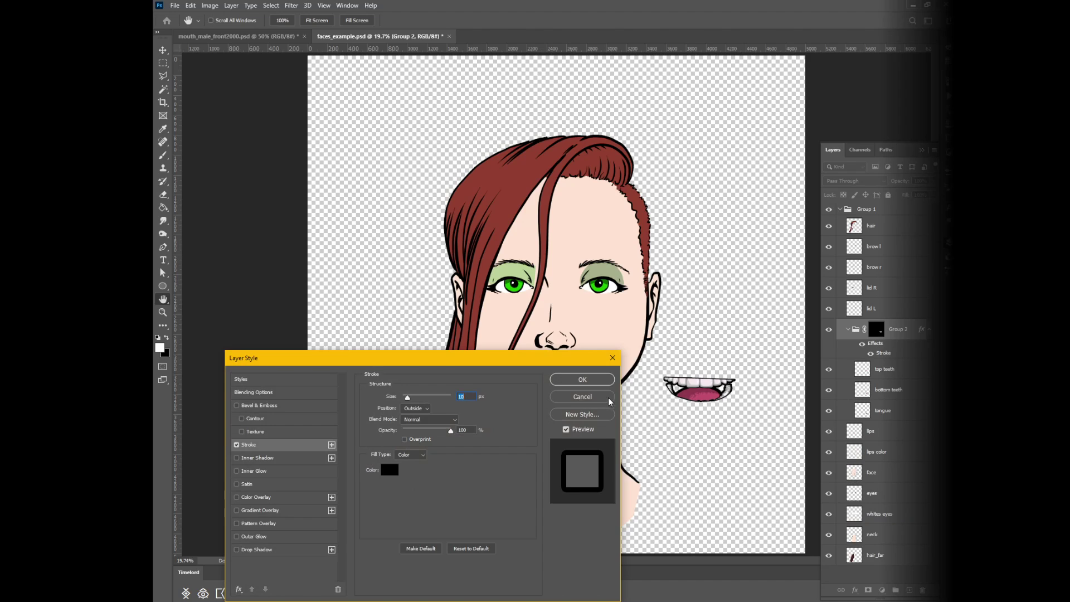
left_click(594, 381)
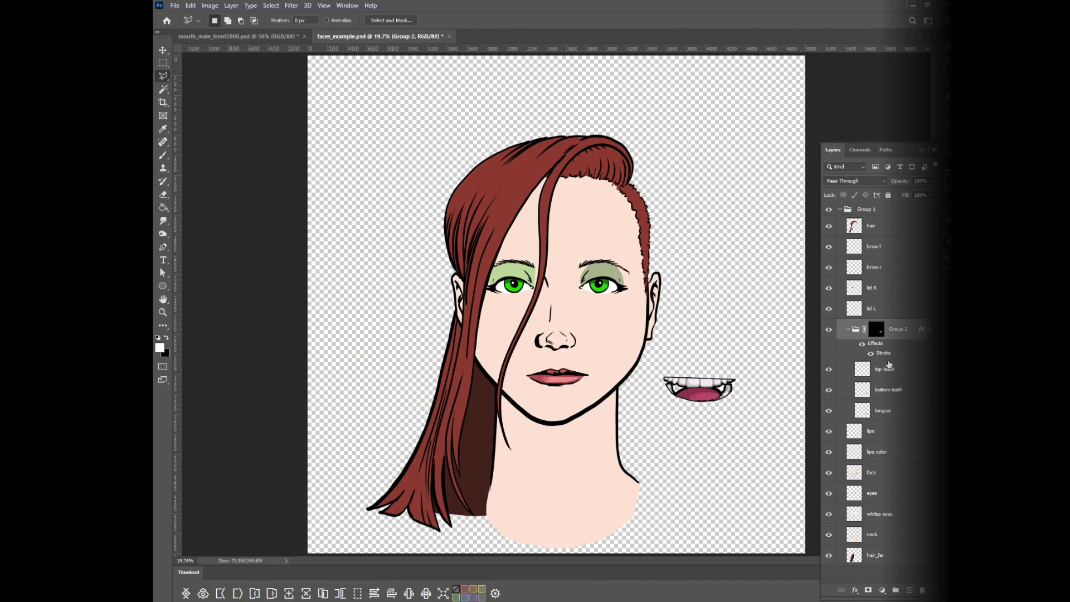
- Fill the empty area behind the tongue with black on the tongue layer, within a rectangular selection around the mouth
left_click(880, 414)
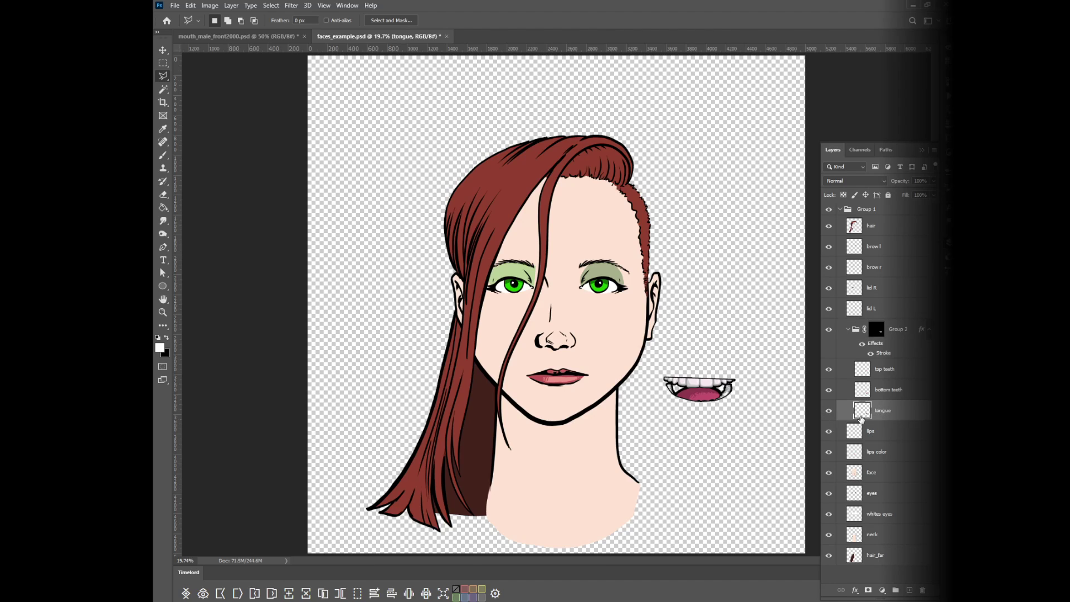
key("m")
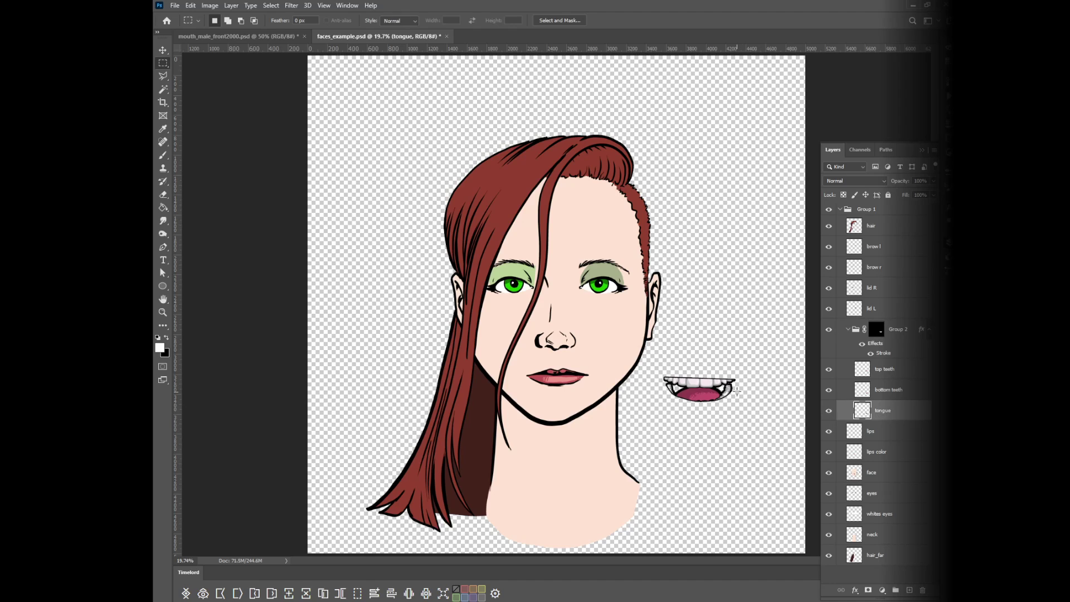
left_click_drag(751, 357, 649, 423)
key("g")
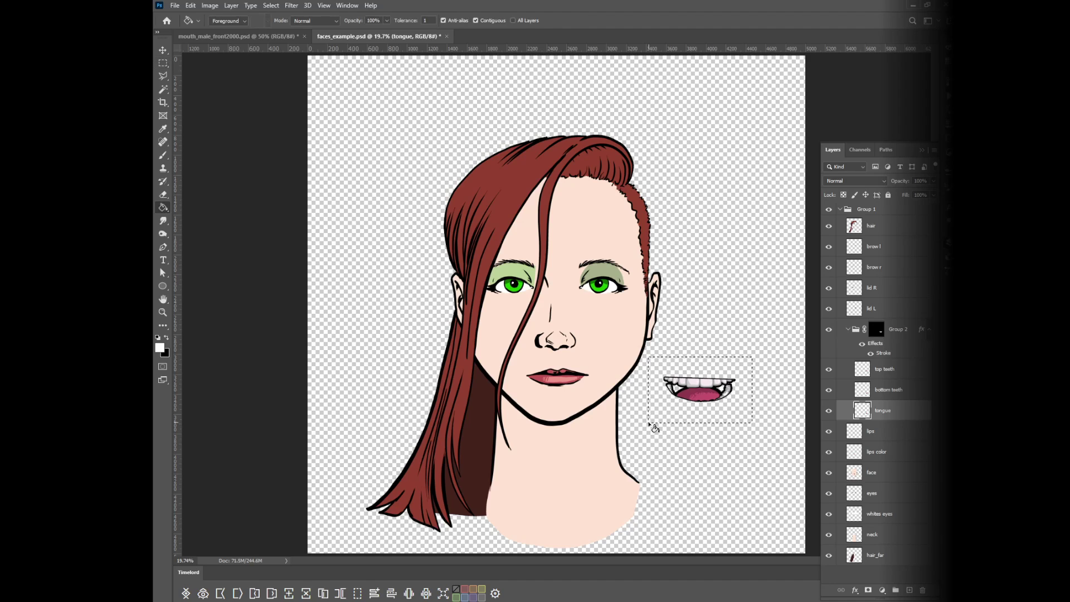
key("x")
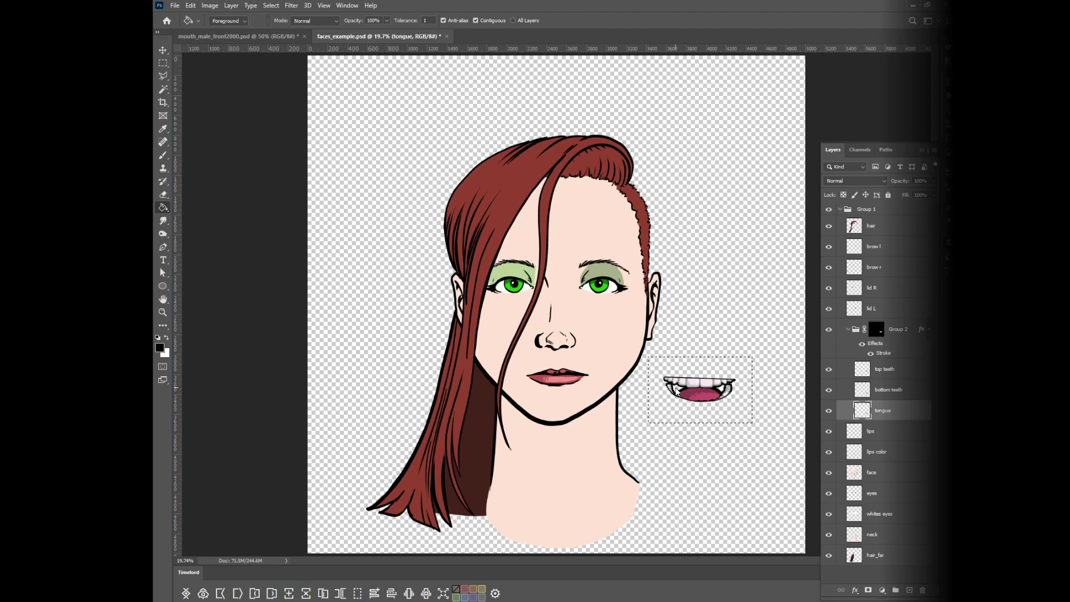
left_click(681, 393)
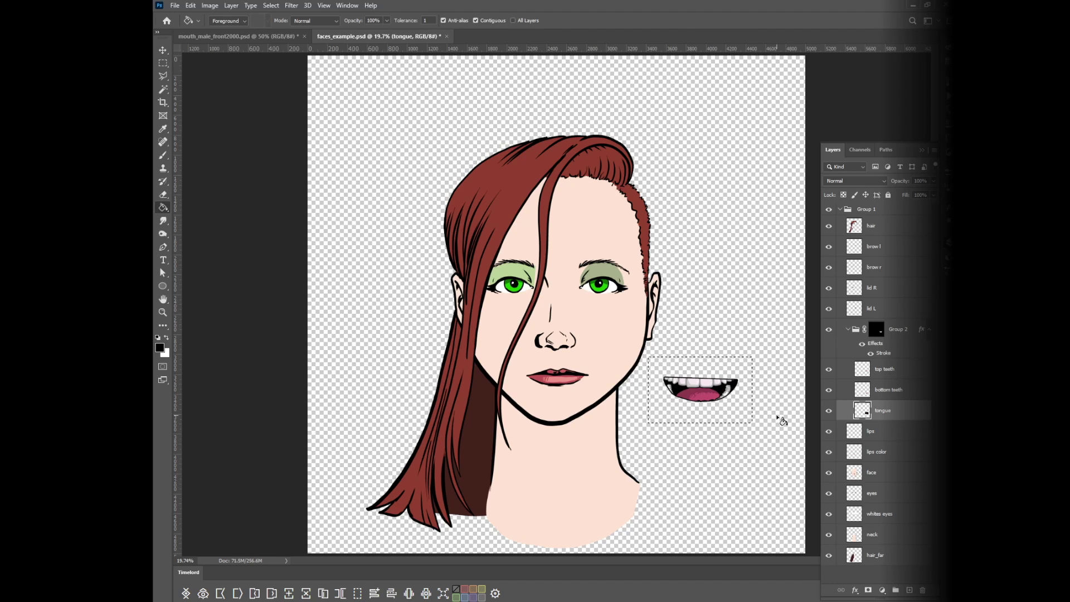
key("ctrl+d")
- Move the tongue and teeth layers within the masked mouth opening to test their independent motion
key("v")
mouse_move(699, 394)
left_mouse_down()
mouse_move(726, 393)
mouse_move(710, 389)
left_mouse_up()
left_click(727, 397)
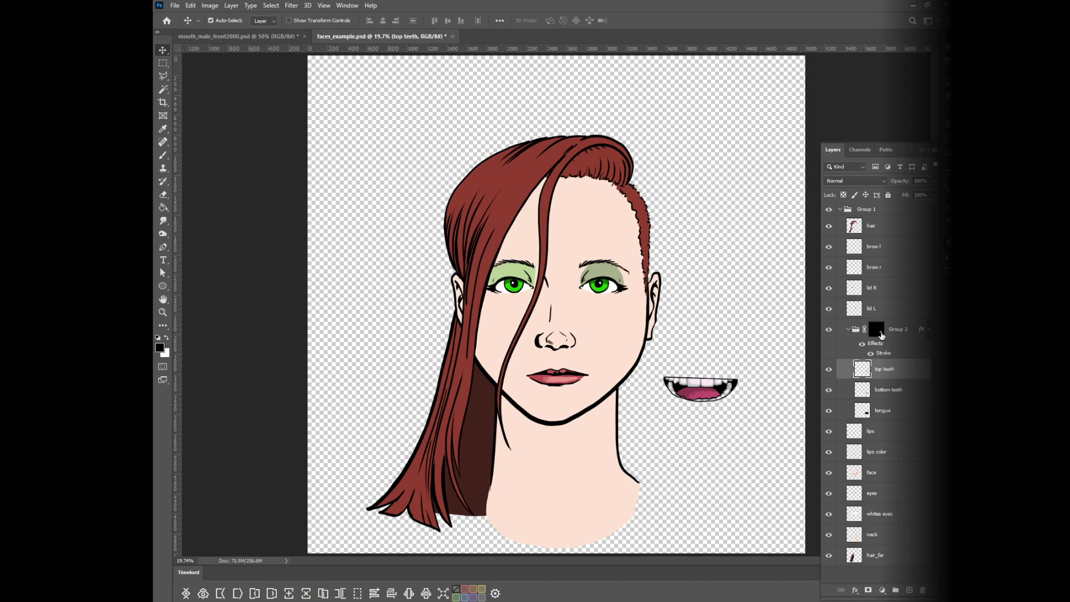
- Unlink the mask of Group 2 from its contents and stretch only the mask downward to about 132% height
left_click(878, 333)
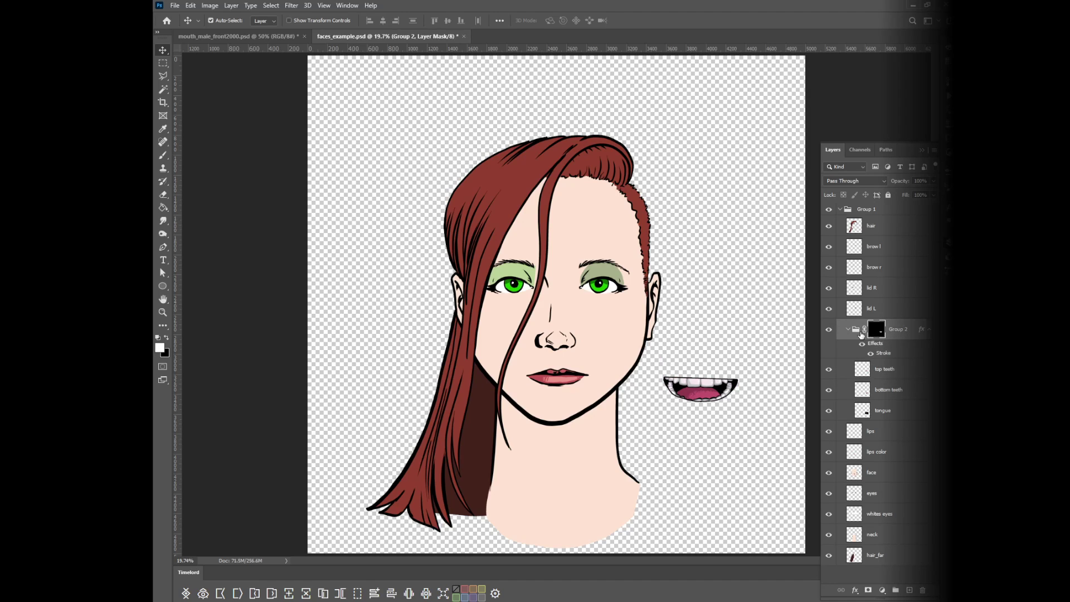
left_click(863, 331)
key("ctrl+t")
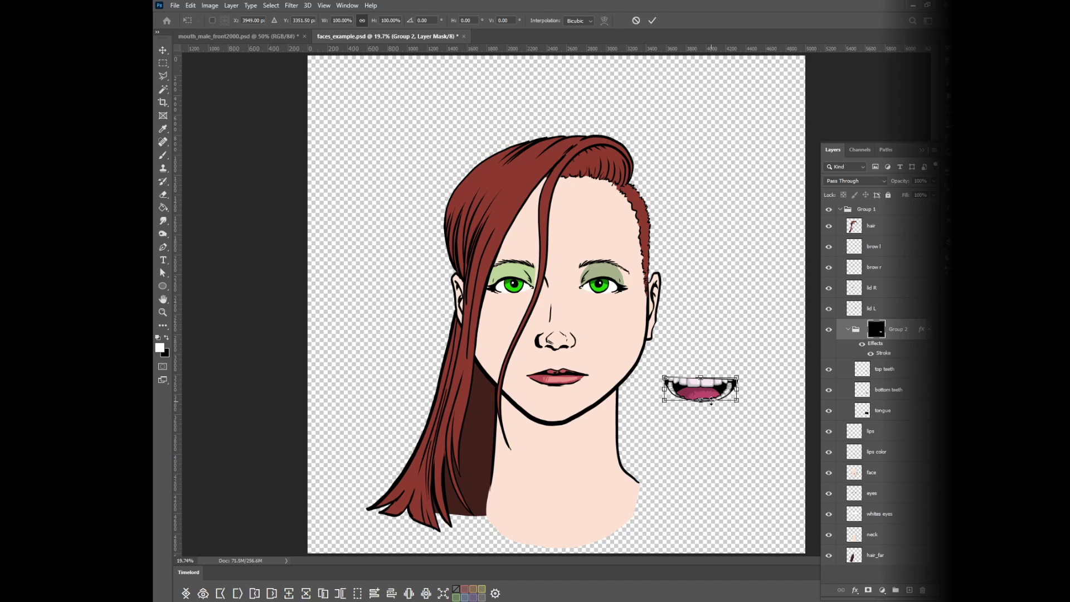
left_click_drag(700, 399, 701, 407)
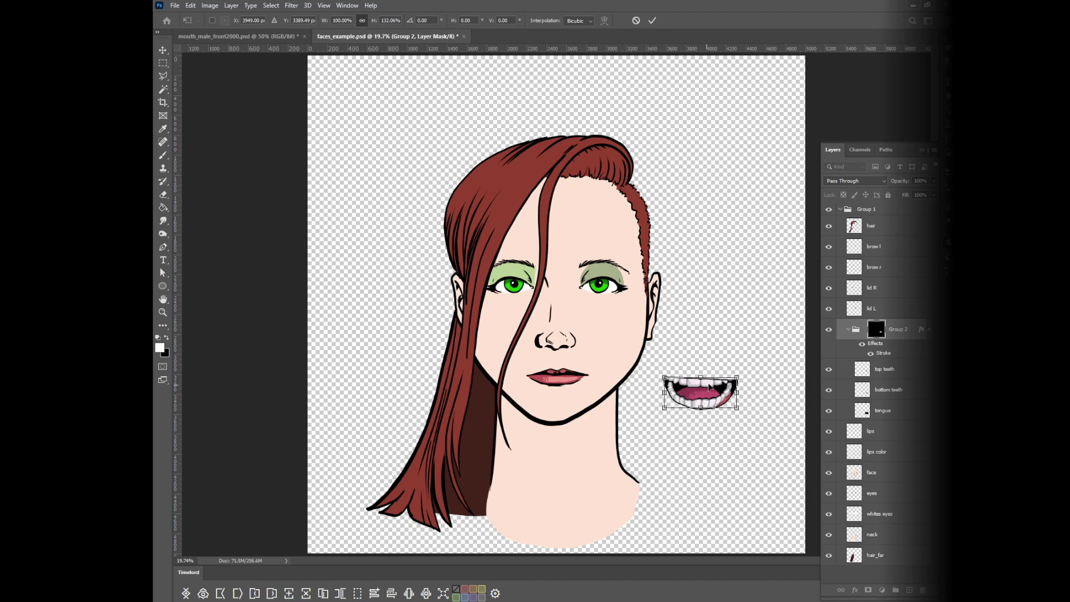
key("Return")
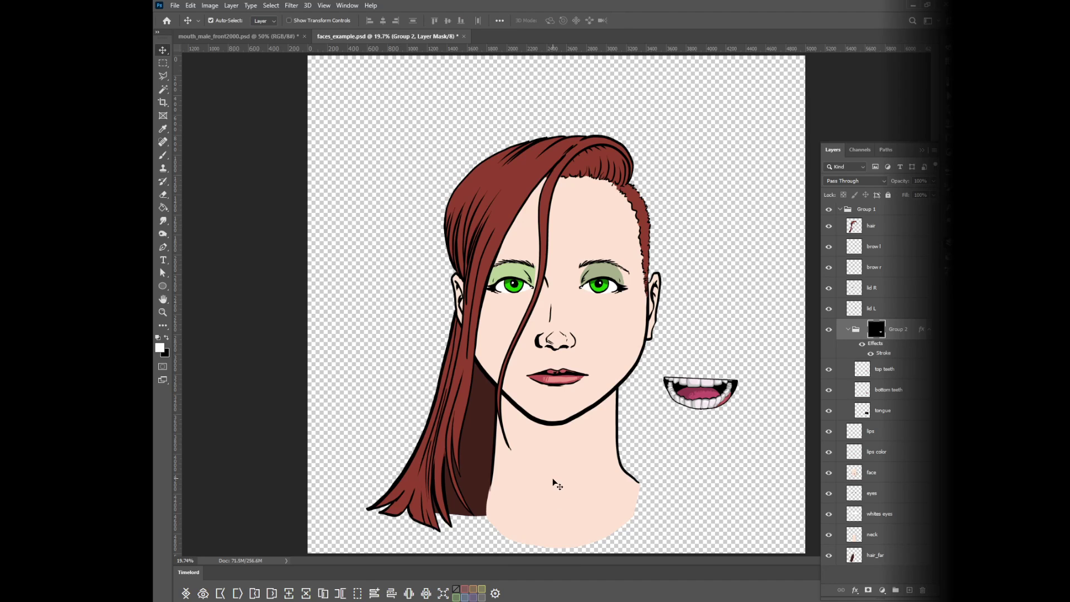
- Reshape the Group 2 mouth mask with a larger brush, hiding the sides in black and revealing a narrower, deeper opening in white
key("b")
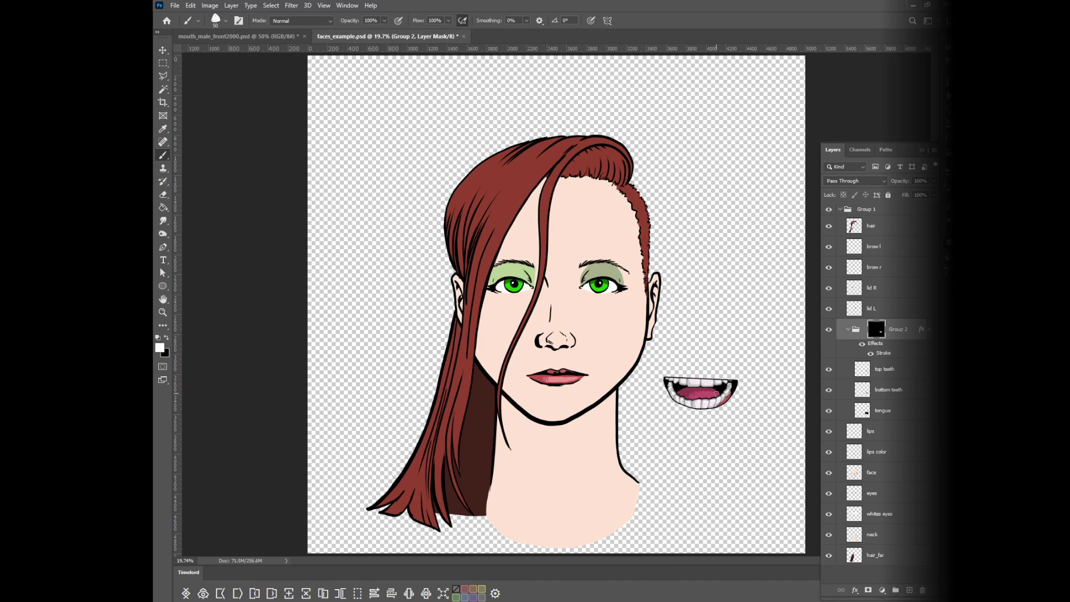
key("bracketright")
key("bracketright")
key("bracketright")
key("bracketright")
key("bracketright")
key("bracketright")
key("x")
mouse_move(725, 384)
left_mouse_down()
mouse_move(727, 398)
mouse_move(663, 385)
left_mouse_up()
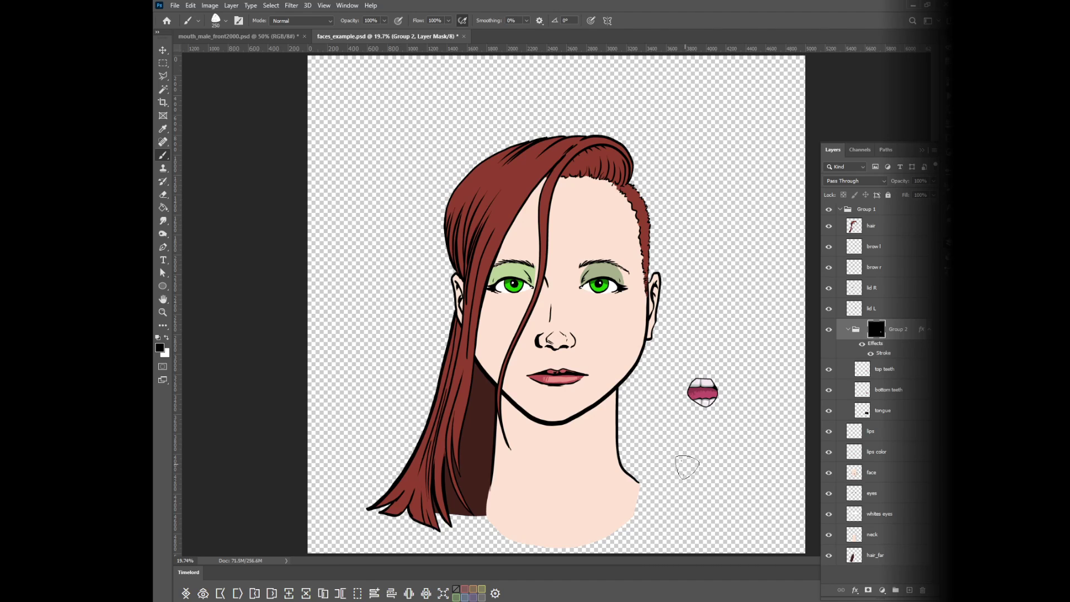
key("x")
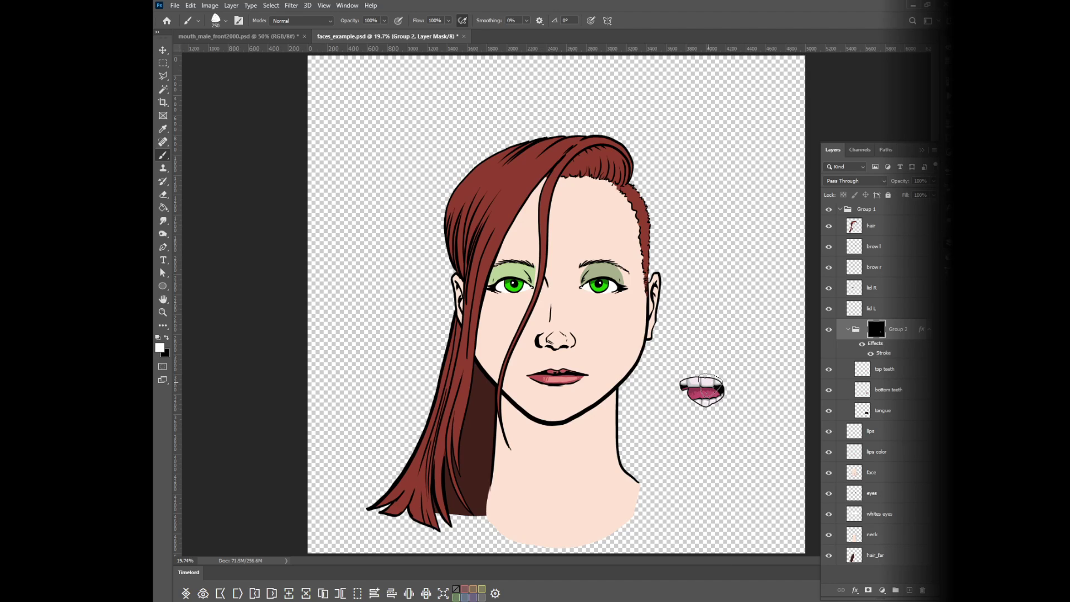
mouse_move(708, 383)
left_mouse_down()
mouse_move(694, 393)
mouse_move(720, 394)
left_mouse_up()
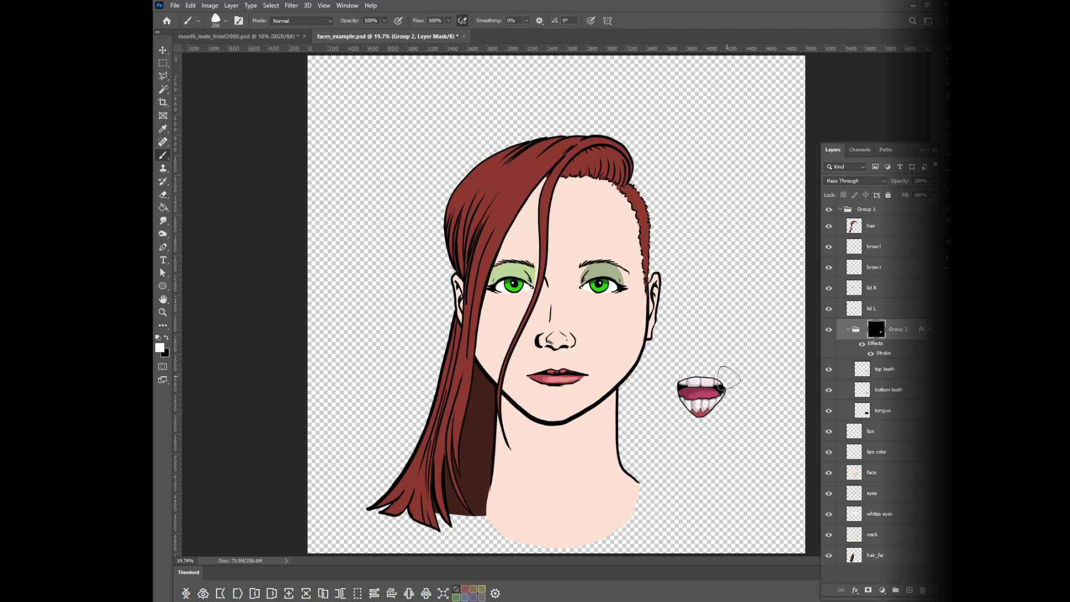
- Lower the bottom teeth and tongue within the reshaped mouth mask to test the opening
key("v")
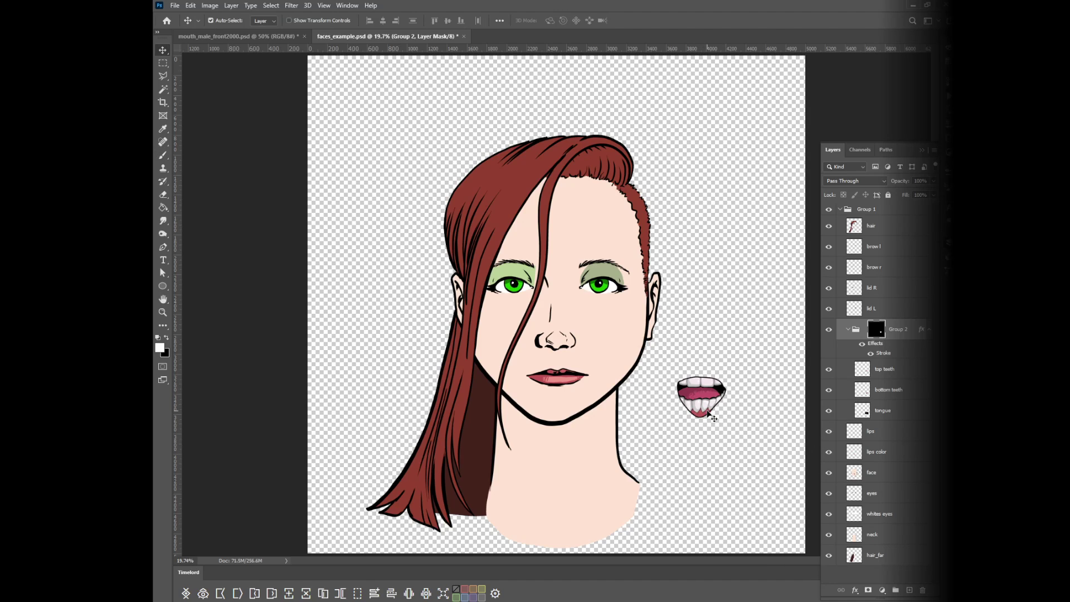
mouse_move(705, 409)
left_mouse_down()
mouse_move(698, 404)
mouse_move(706, 411)
left_mouse_up()
left_click(877, 394)
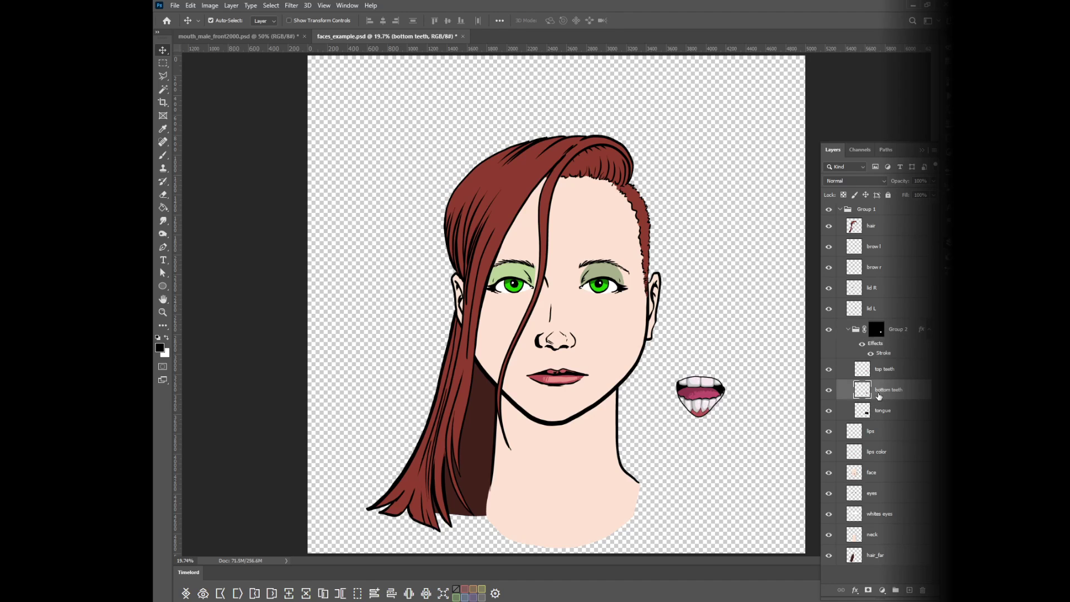
left_click_drag(705, 409, 706, 415)
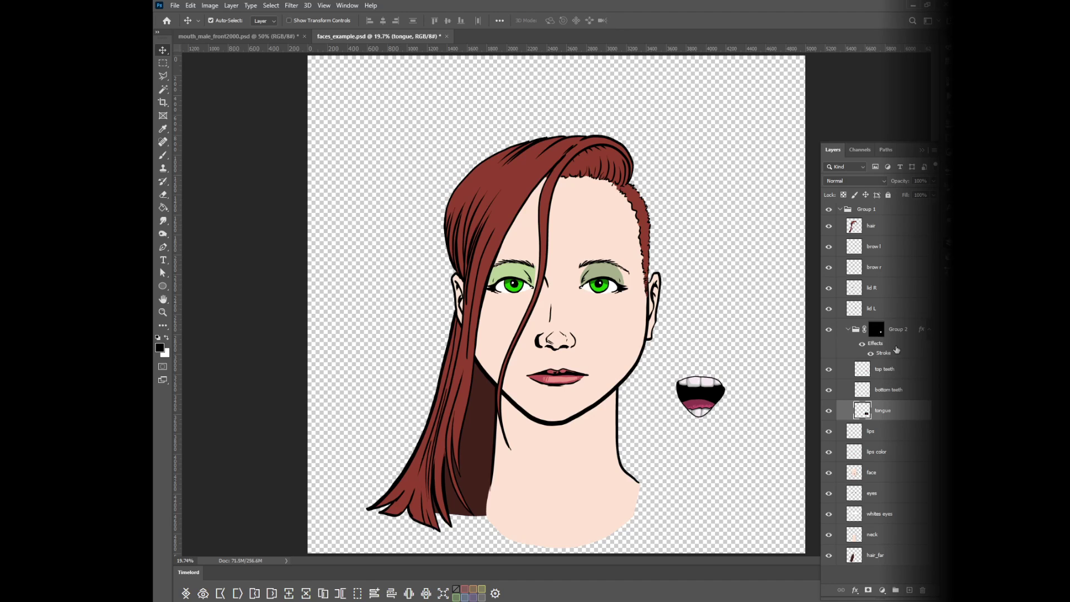
- Take the top teeth, bottom teeth and tongue layers out of Group 2 and delete the emptied masked group
left_click(884, 370, "shift")
left_click_drag(884, 370, 894, 322)
left_click(892, 399)
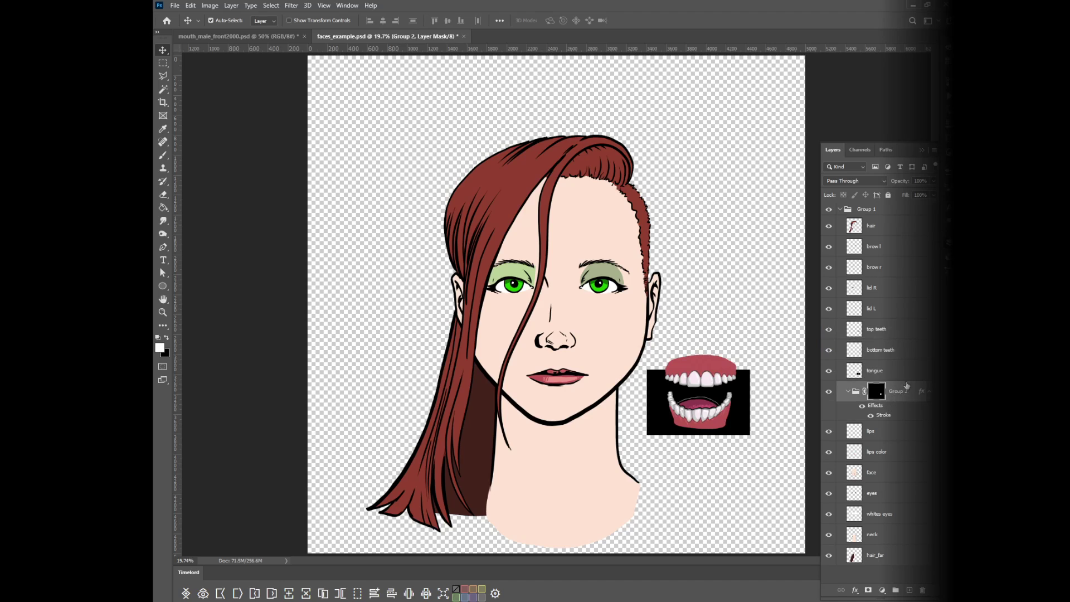
left_click_drag(899, 396, 922, 590)
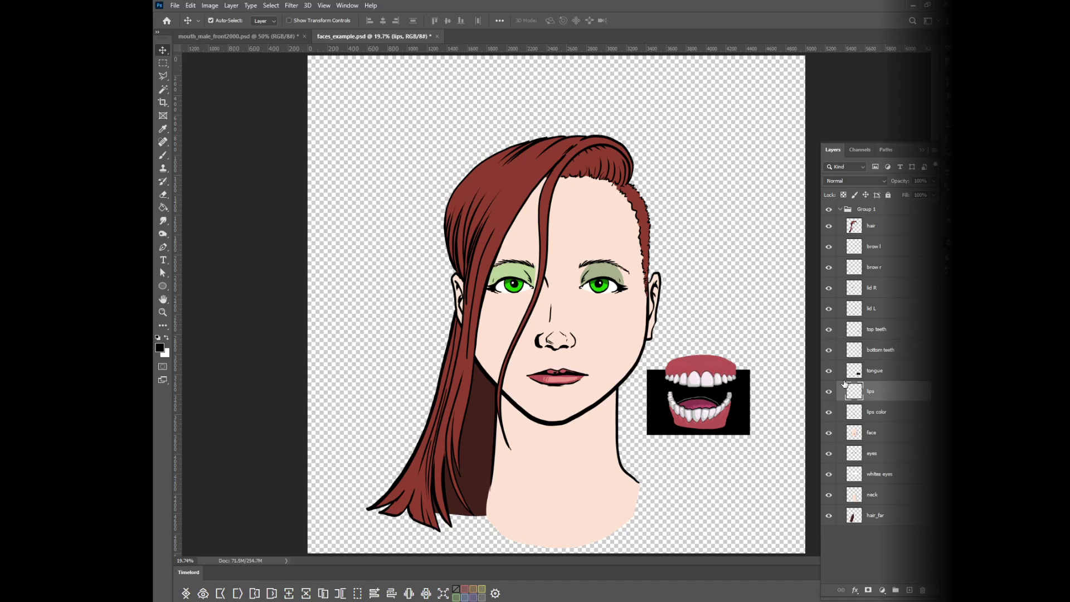
- Pull the tongue layer clear of the teeth and fill the thin outline around the tongue with black
left_click_drag(741, 423, 759, 486)
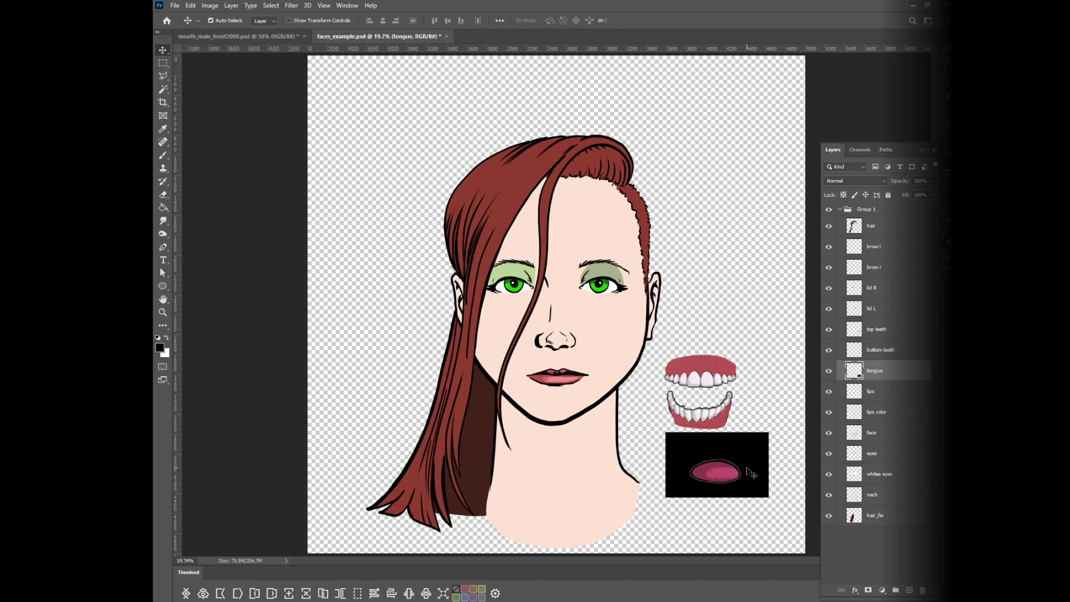
key("g")
left_click(751, 469)
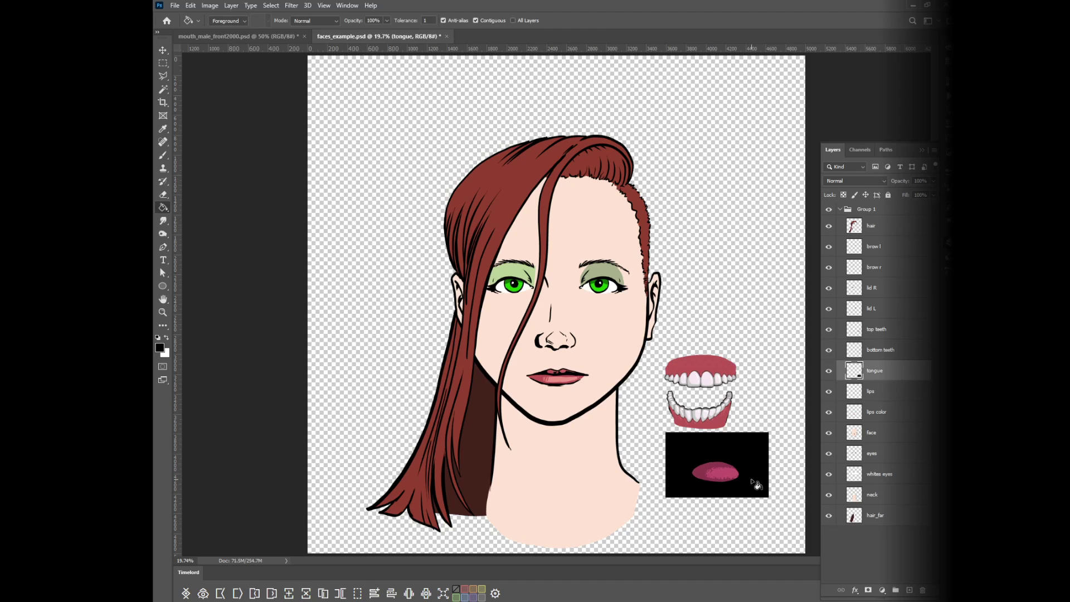
- Spread the top teeth, tongue and bottom teeth apart in a vertical column beside the face
key("v")
left_click_drag(749, 477, 736, 351)
left_click_drag(717, 431, 719, 495)
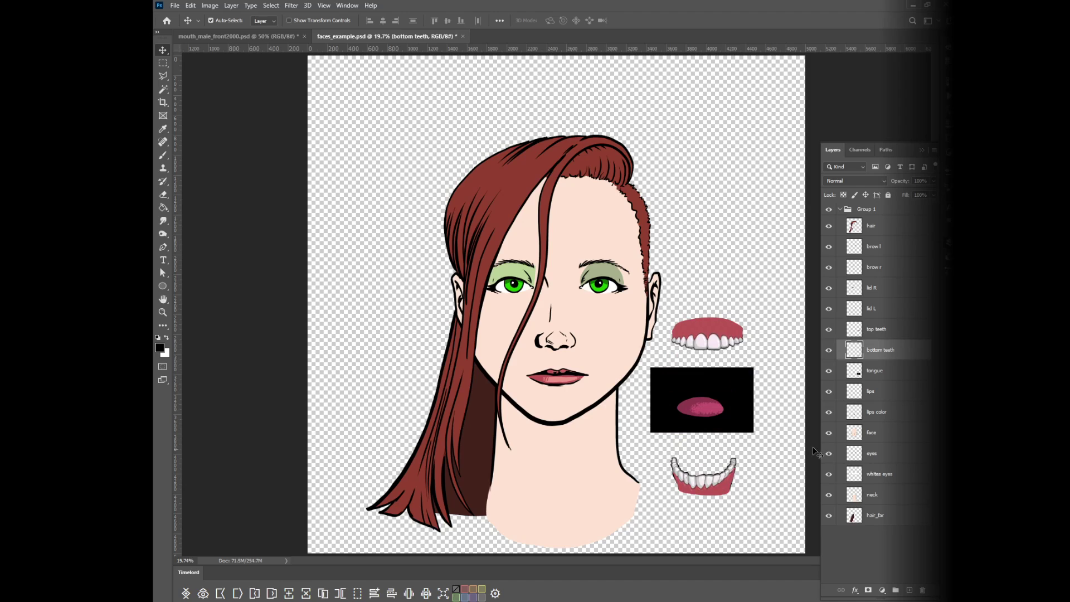
- Try the top teeth, bottom teeth and tongue pieces in place over the face's mouth
left_click_drag(724, 340, 572, 372)
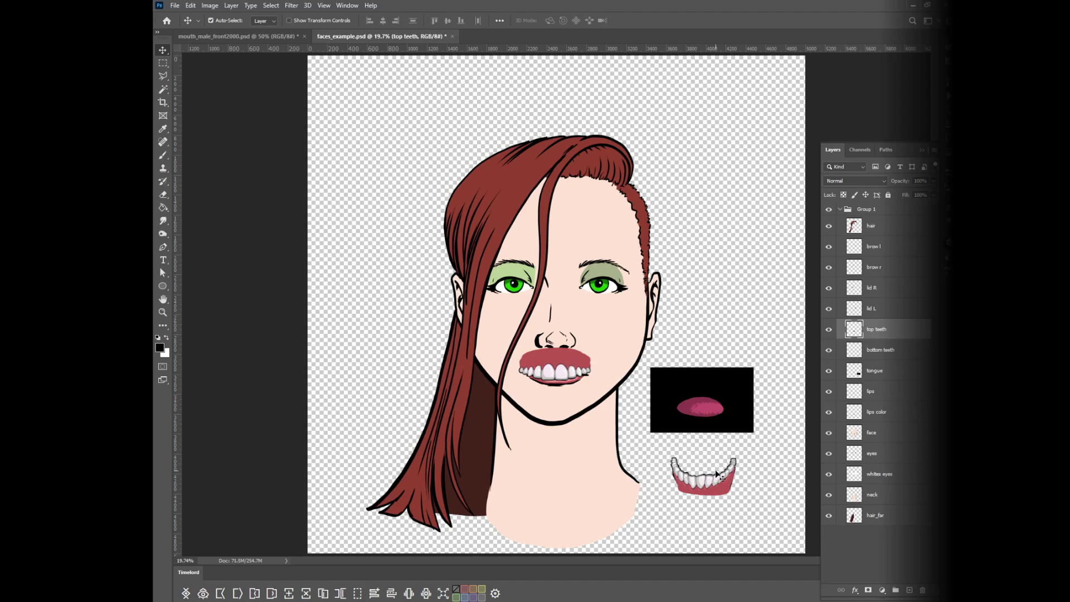
left_click_drag(718, 475, 566, 384)
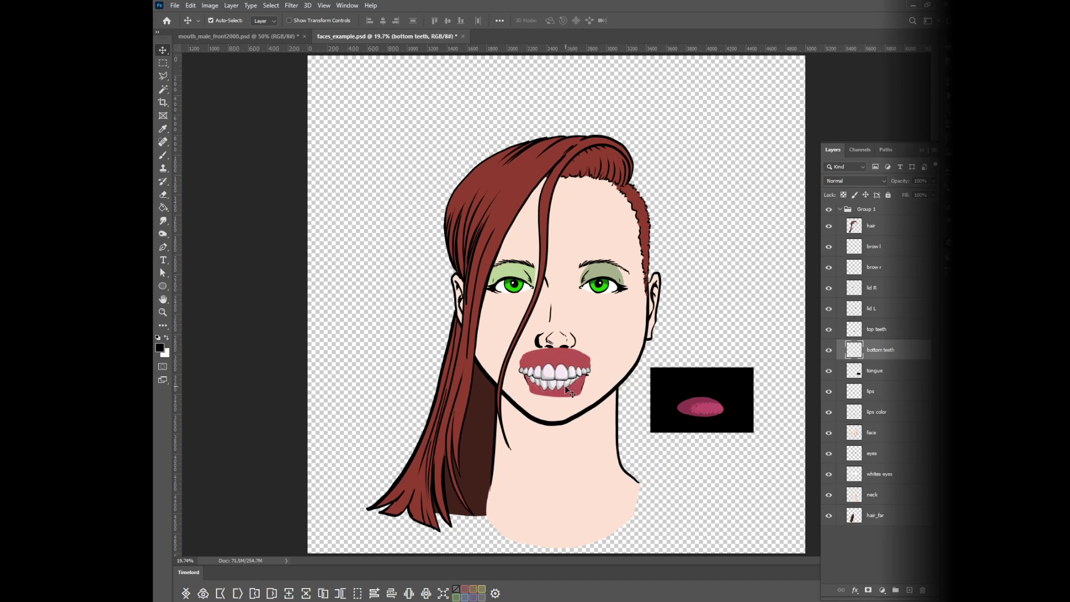
left_click_drag(707, 405, 703, 378)
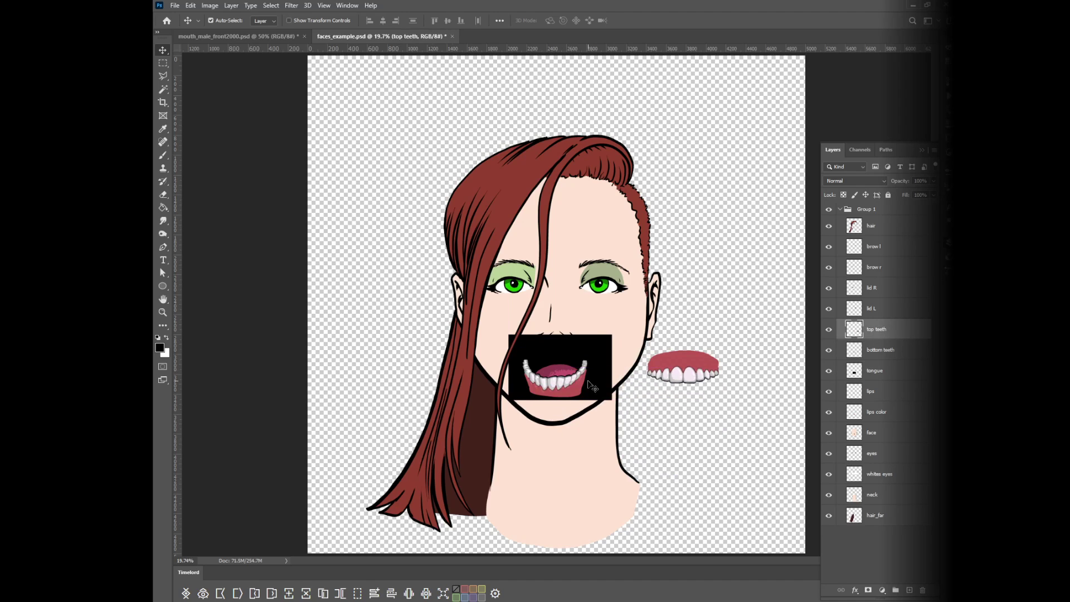
- Reassemble the bottom teeth, tongue and top teeth over the black rectangle beside the face, clear of the lips
left_click_drag(585, 387, 720, 395)
left_click_drag(556, 374, 681, 388)
left_click_drag(693, 368, 719, 367)
mouse_move(695, 404)
left_mouse_down()
mouse_move(714, 409)
mouse_move(707, 387)
left_mouse_up()
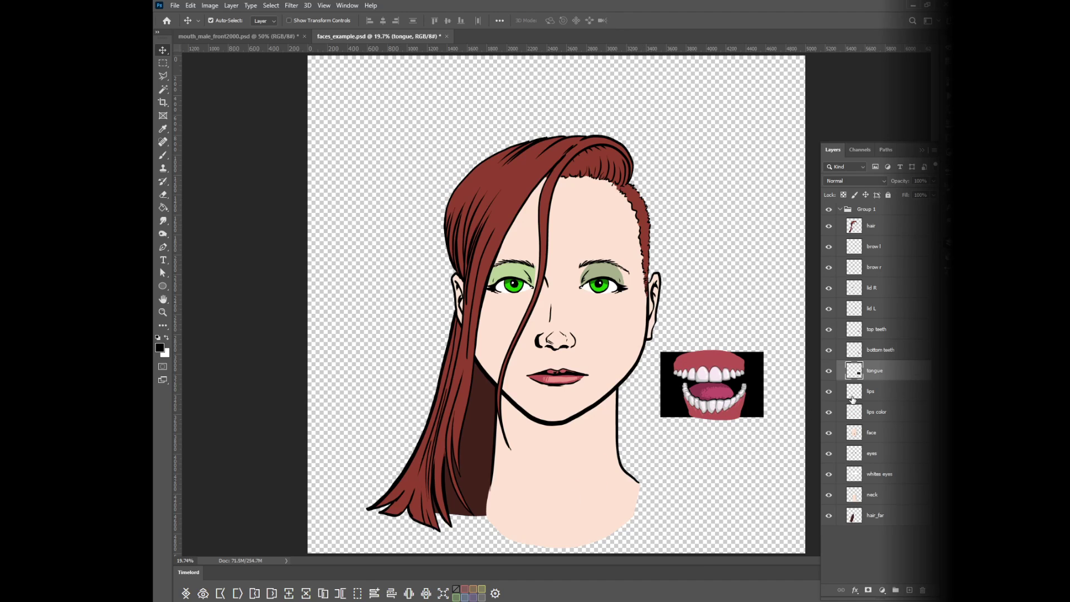
- Hide the hair layer, both brow layers and both lid layers
left_click(828, 226)
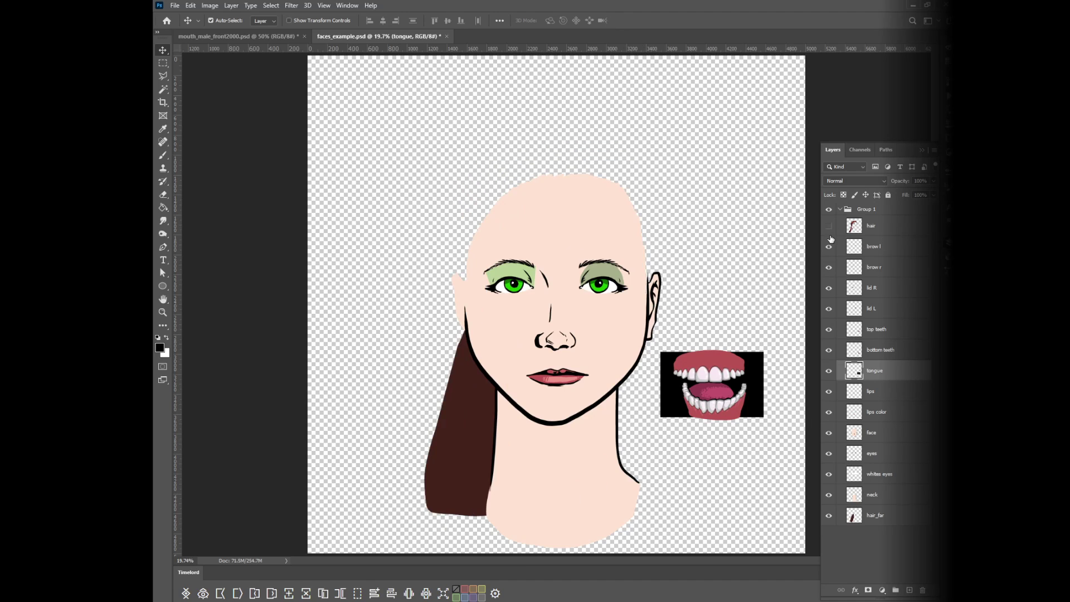
left_click(829, 248)
left_click(828, 249)
left_click(828, 268)
left_click(829, 267)
left_click(828, 247)
left_click(829, 267)
left_click(829, 288)
left_click(829, 309)
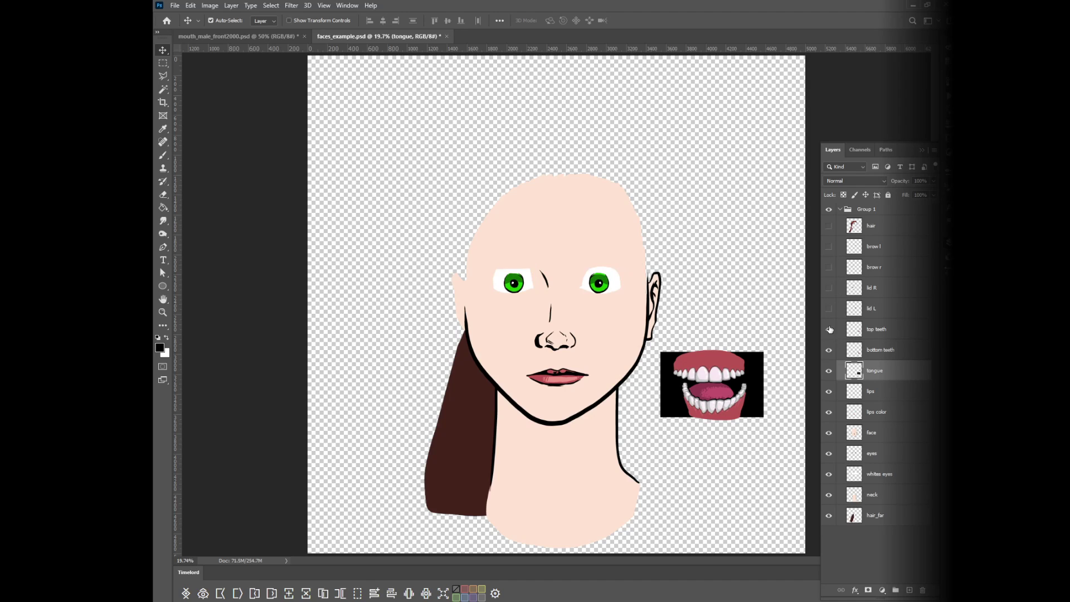
- Hide the teeth, tongue, eyes, whites eyes, neck and hair_far layers, leaving only the face and lips layers visible
left_click_drag(829, 331, 827, 377)
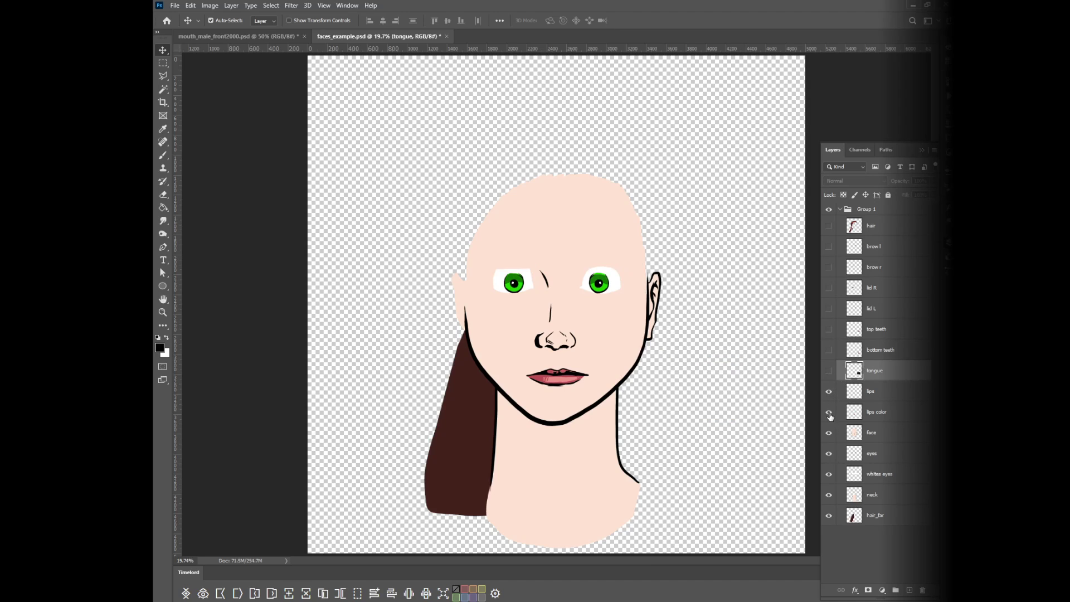
left_click(828, 455)
left_click(831, 478)
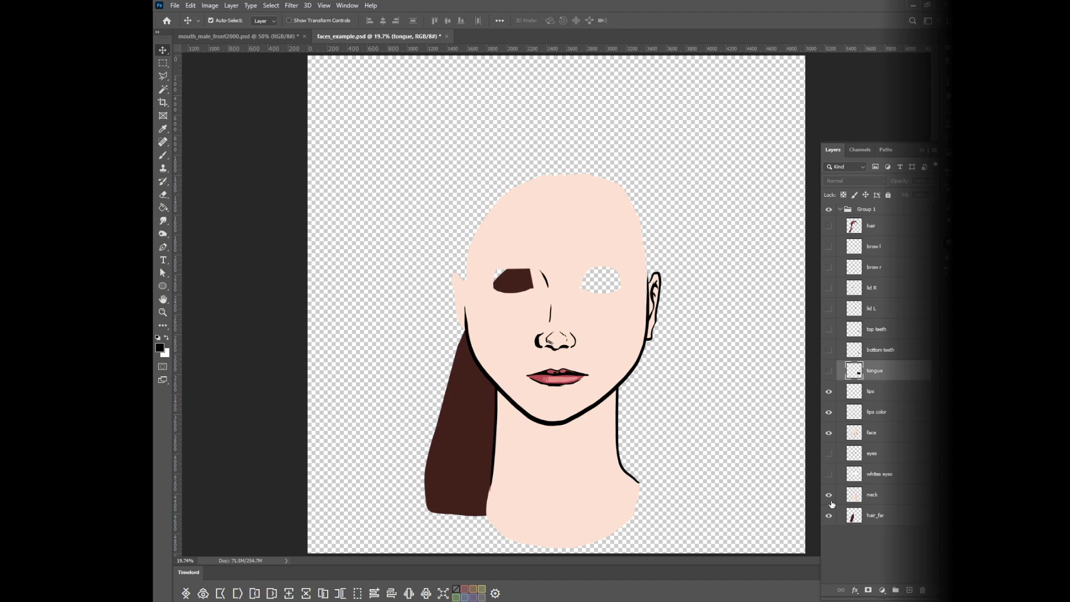
left_click_drag(831, 503, 829, 522)
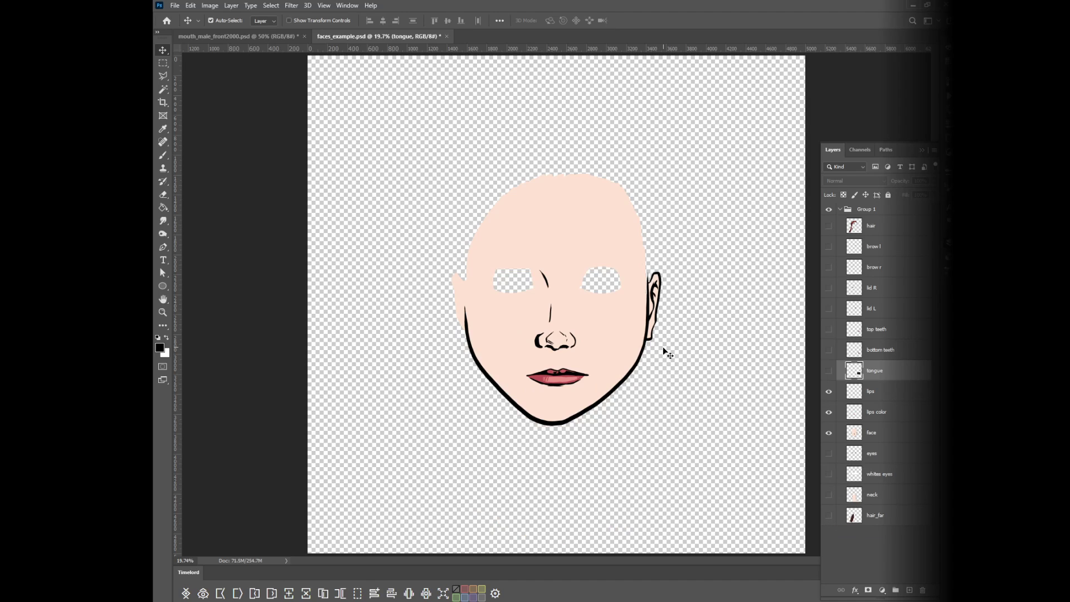
- Duplicate the face layer and hide the original, keeping the copy active
left_click(880, 437)
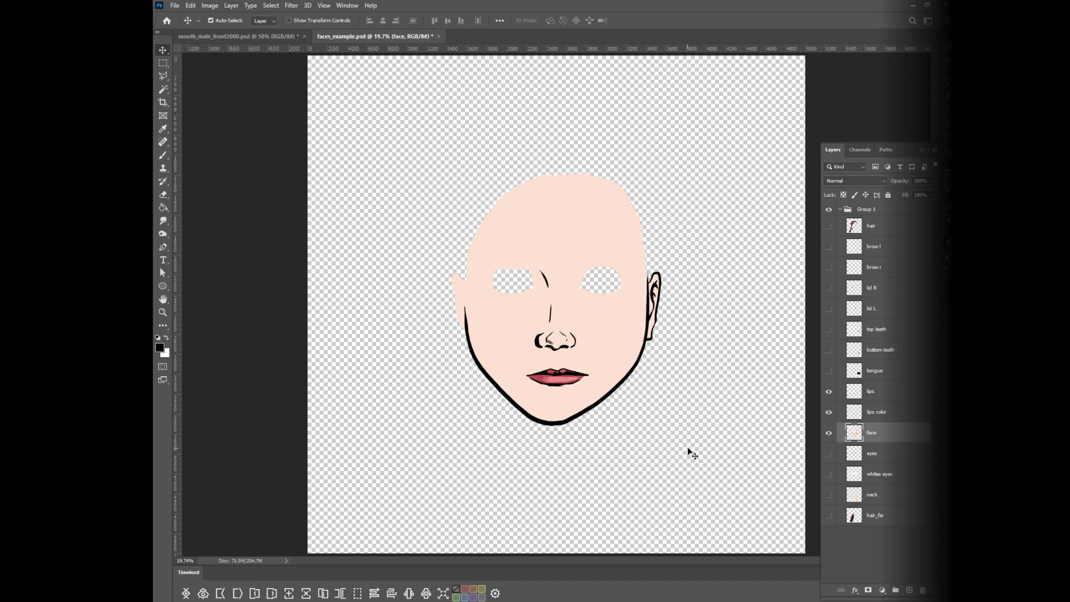
key("l")
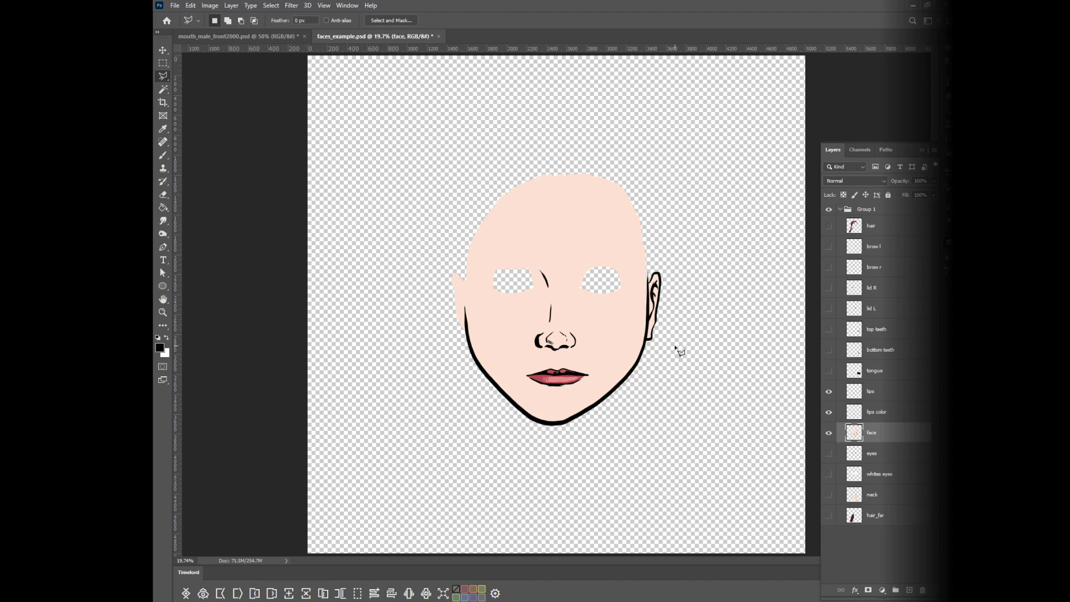
key("z")
left_click_drag(573, 359, 612, 323)
key("l")
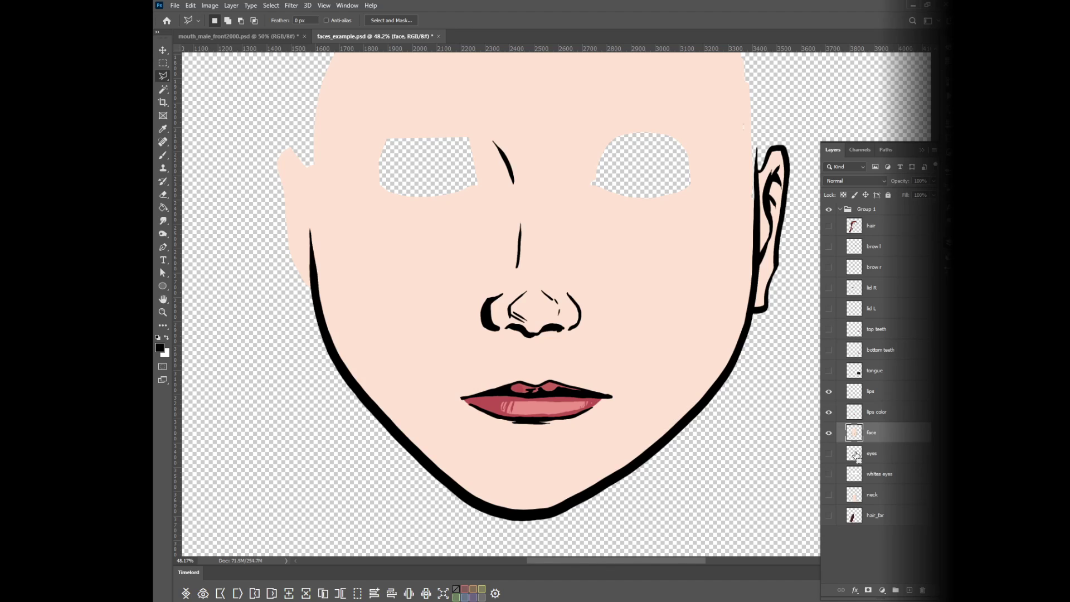
key("ctrl+j")
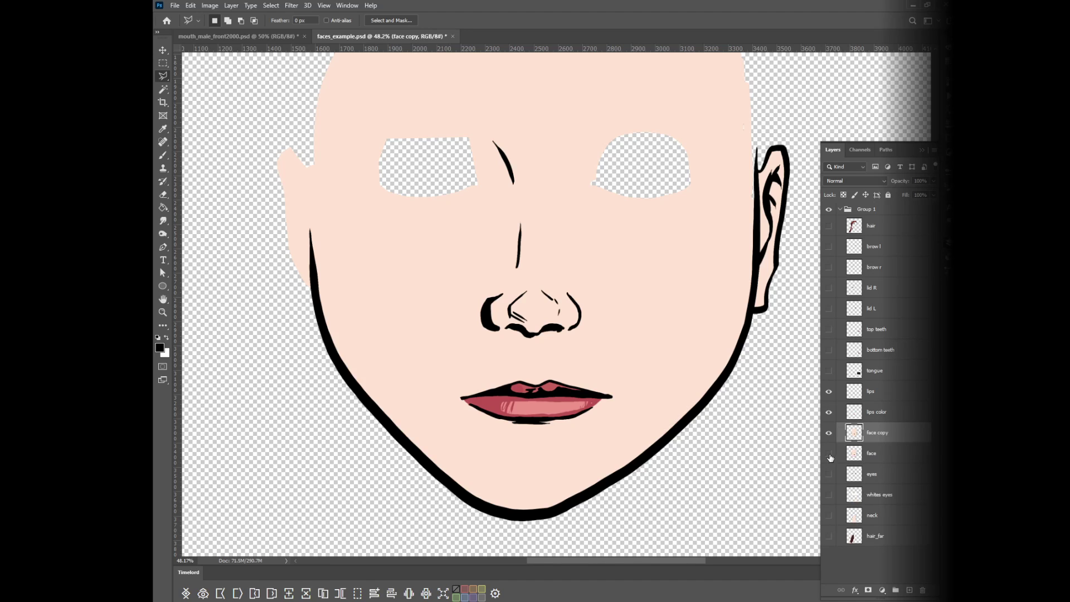
- Select the lower face and jaw on the face copy with a polygonal lasso running from the ear base across the nose
left_click(794, 314)
left_click(582, 315)
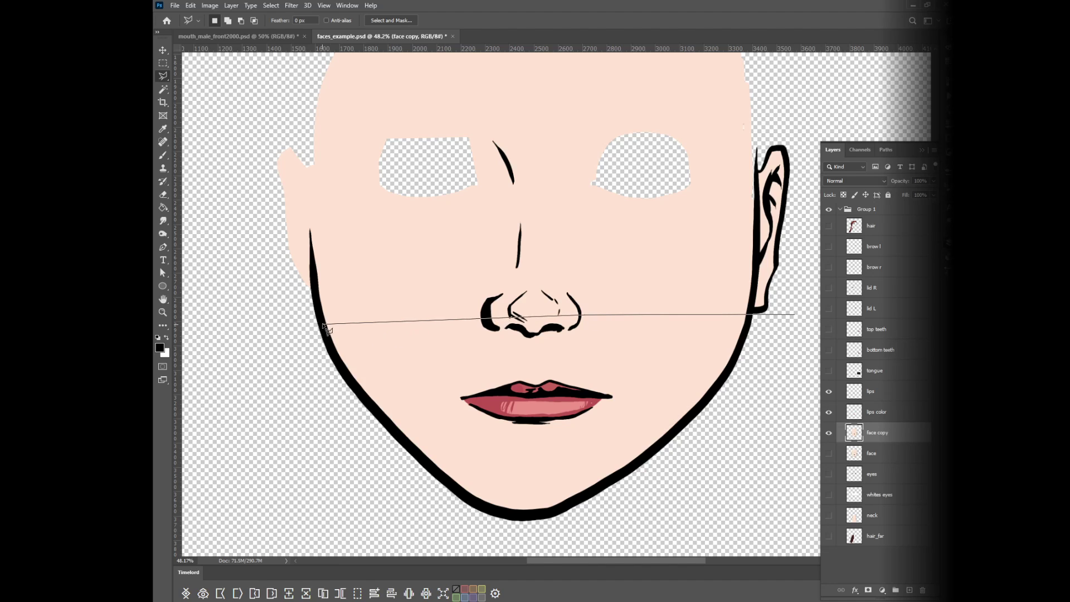
left_click(310, 290)
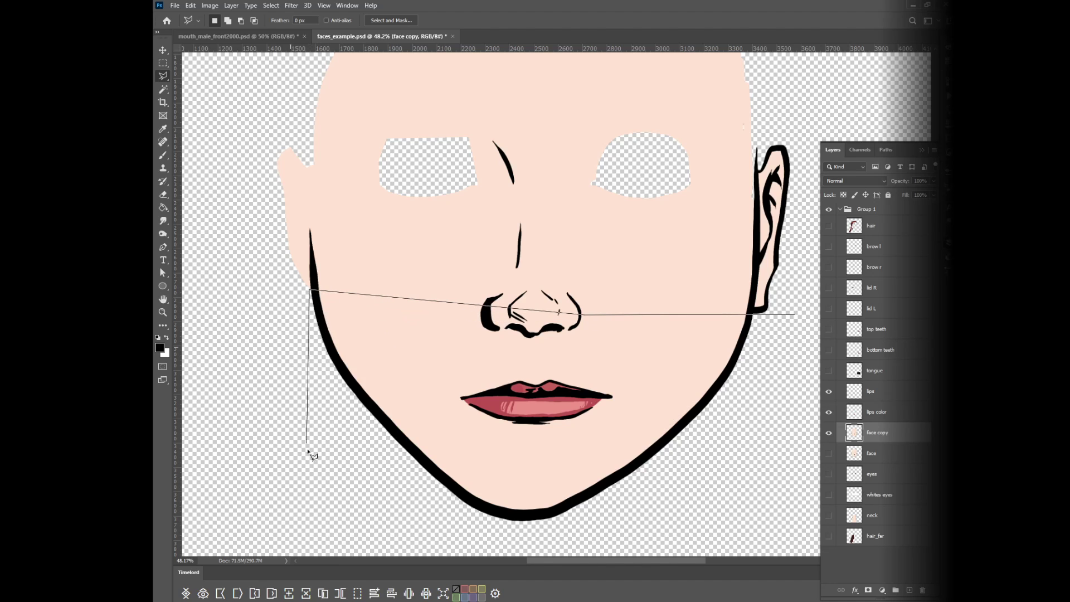
left_click(329, 501)
left_click(508, 541)
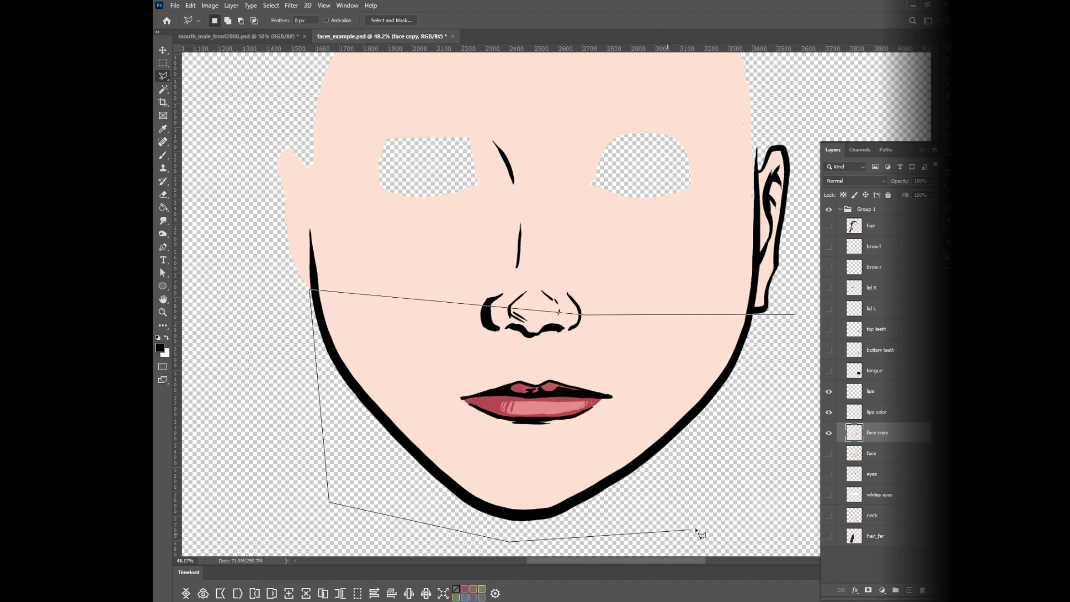
left_click(708, 524)
left_click(794, 315)
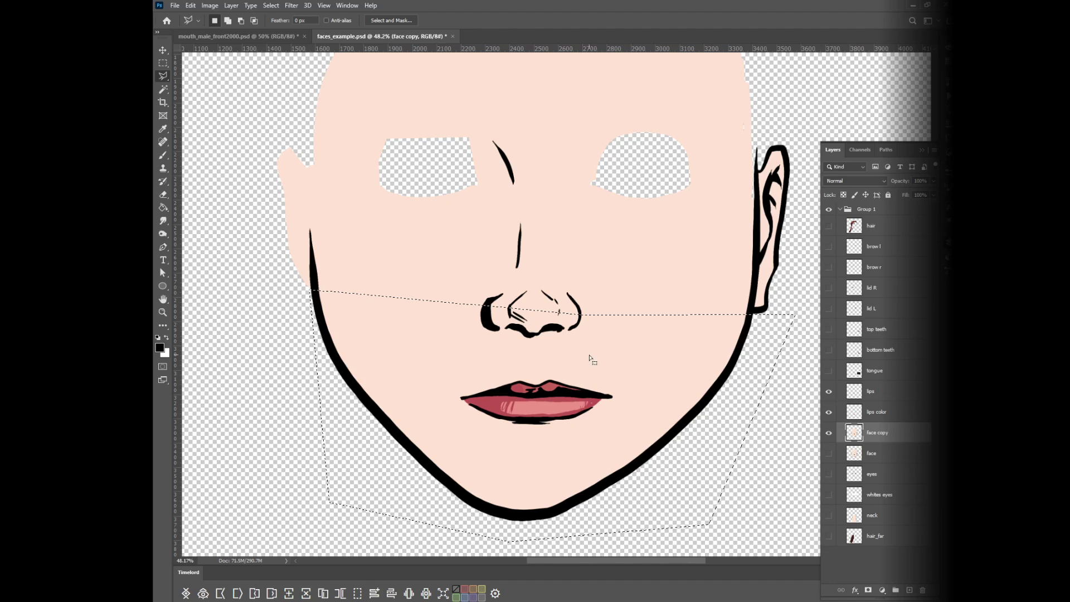
- Subtract the nose outline from the lower-face selection, delete the selected area from the face copy and deselect
key("alt")
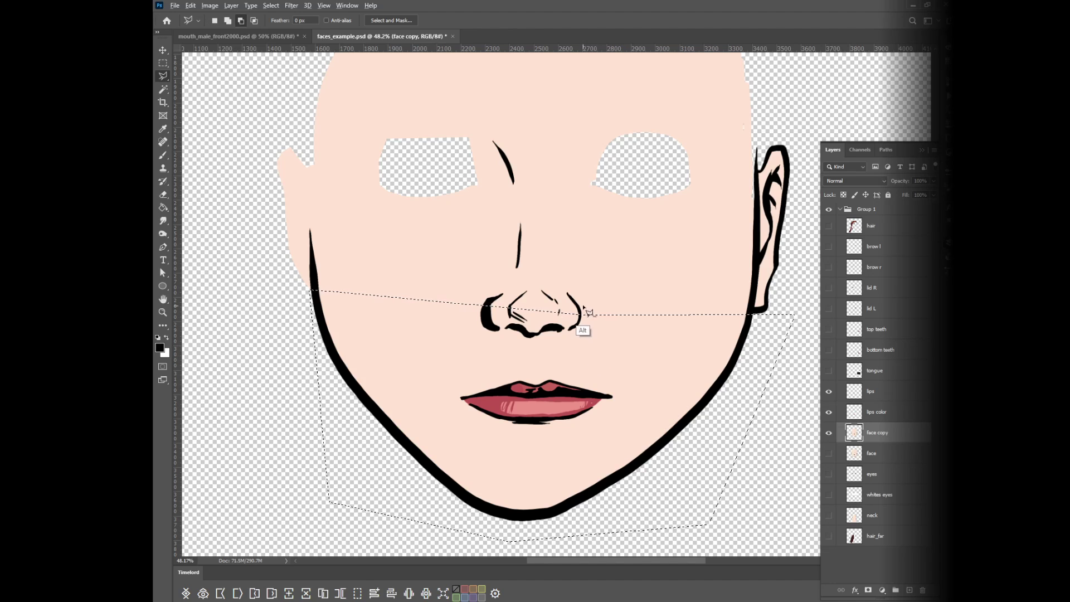
left_click(583, 311, "alt")
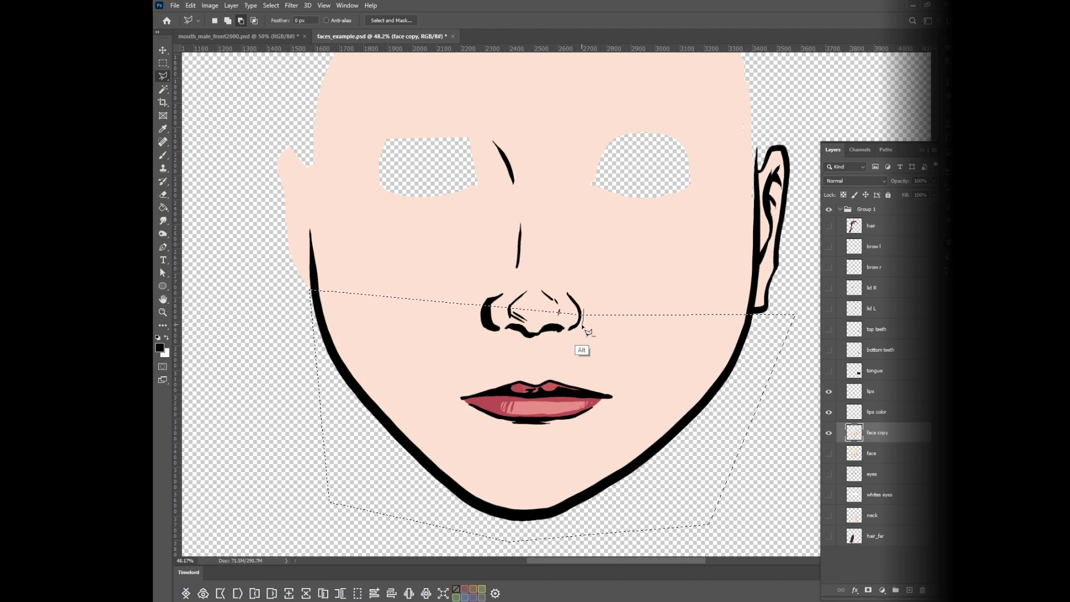
mouse_move(577, 330)
left_mouse_down()
mouse_move(527, 341)
mouse_move(493, 333)
mouse_move(481, 327)
mouse_move(480, 299)
left_mouse_up()
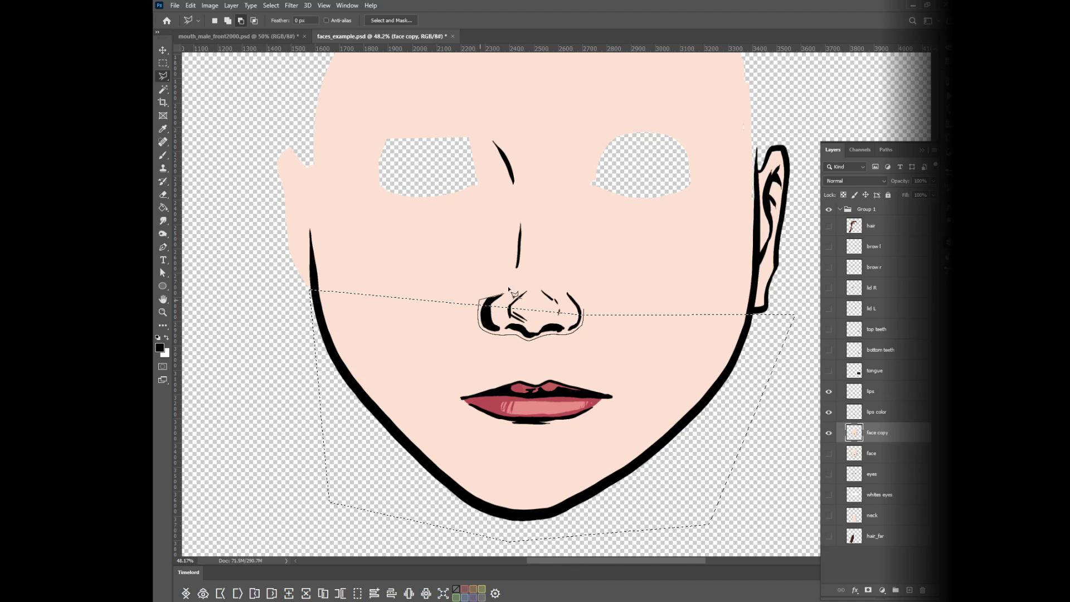
left_click(547, 272)
left_click(584, 310)
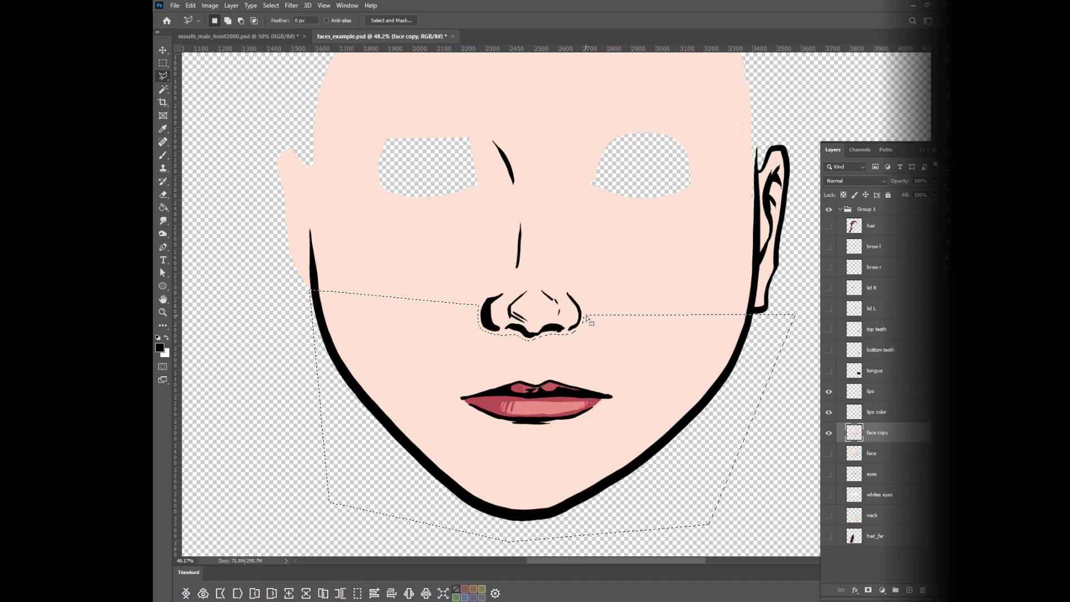
key("Delete")
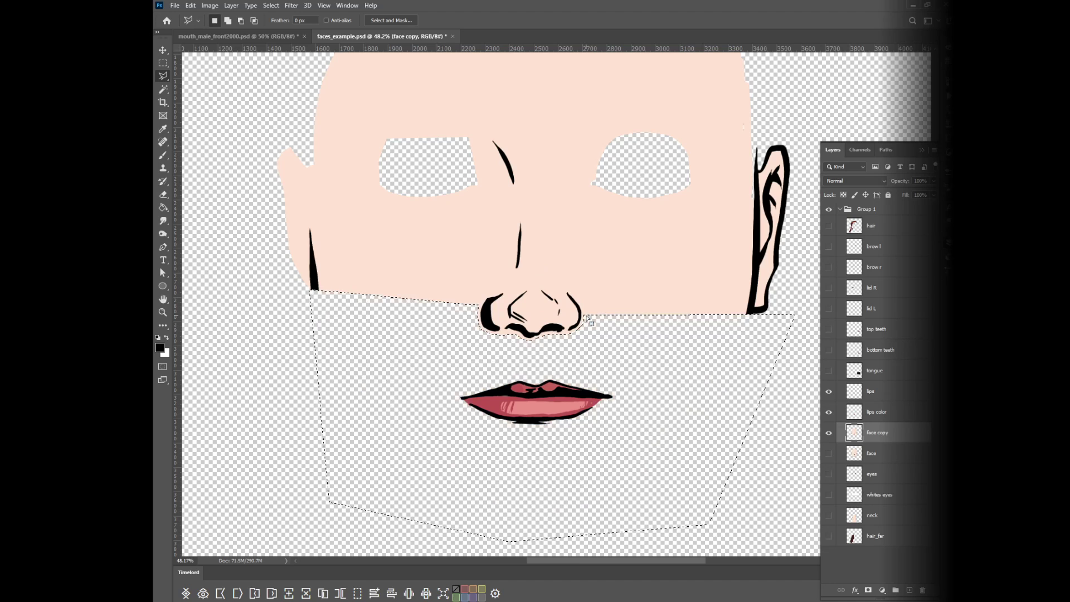
key("ctrl+d")
- Show the original face layer, rename it jaw, and rename the face copy as faceface
left_click(829, 453)
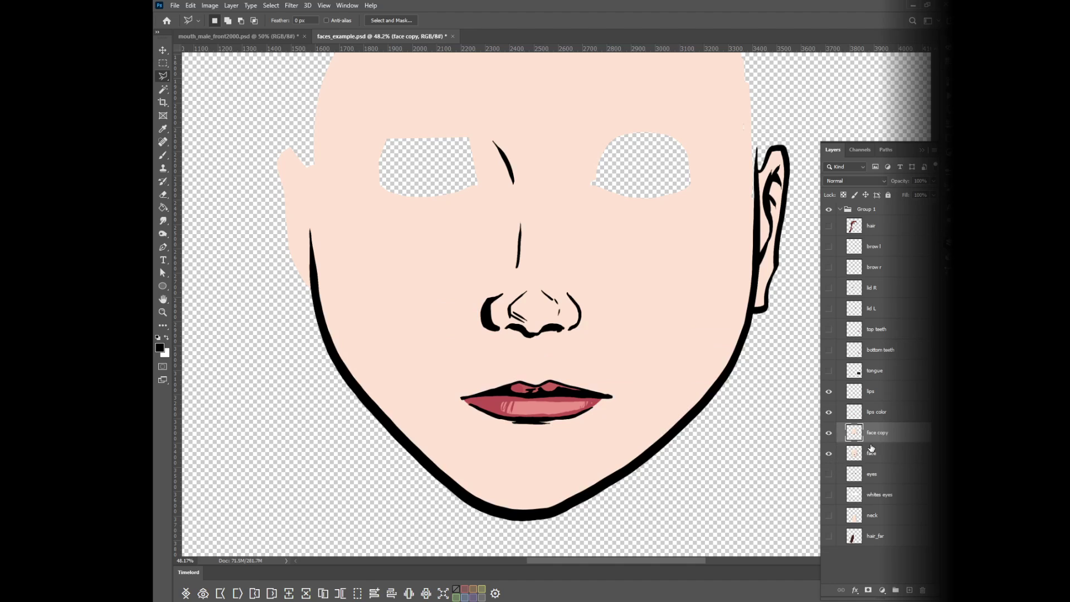
double_click(873, 454)
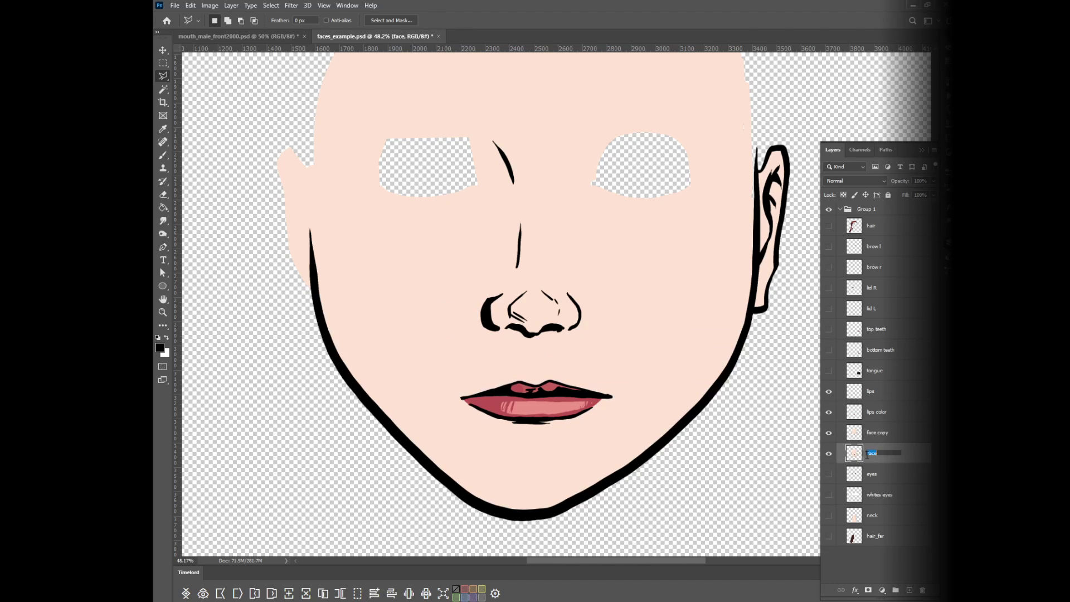
key("Return")
double_click(879, 436)
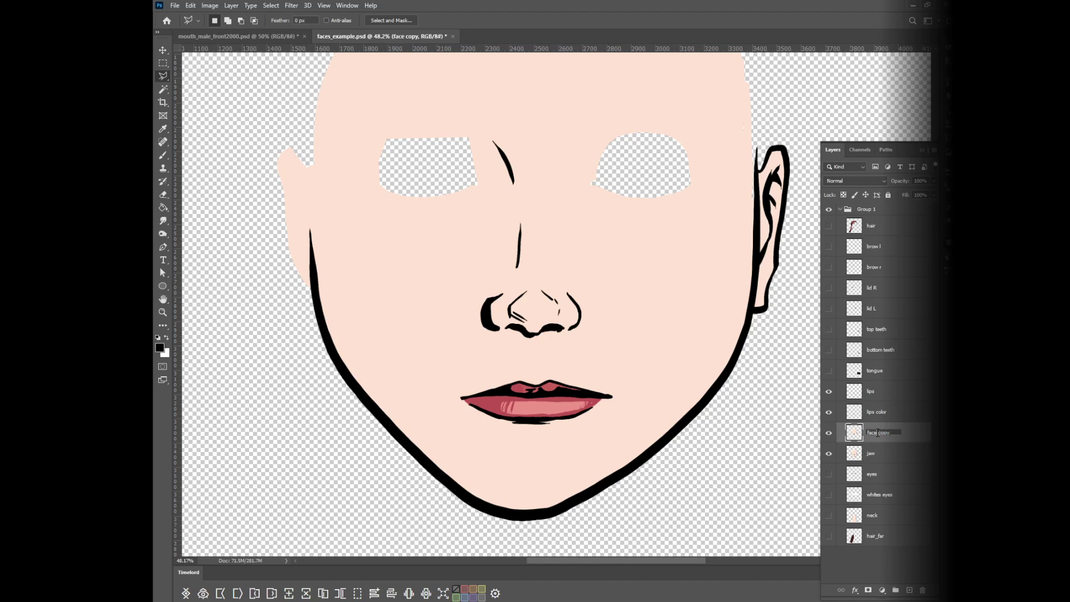
left_click_drag(877, 433, 903, 421)
key("Return")
- Recolour the jaw layer with Hue/Saturation, using a hue of -145 and a saturation of -2
left_click(875, 455)
key("ctrl+u")
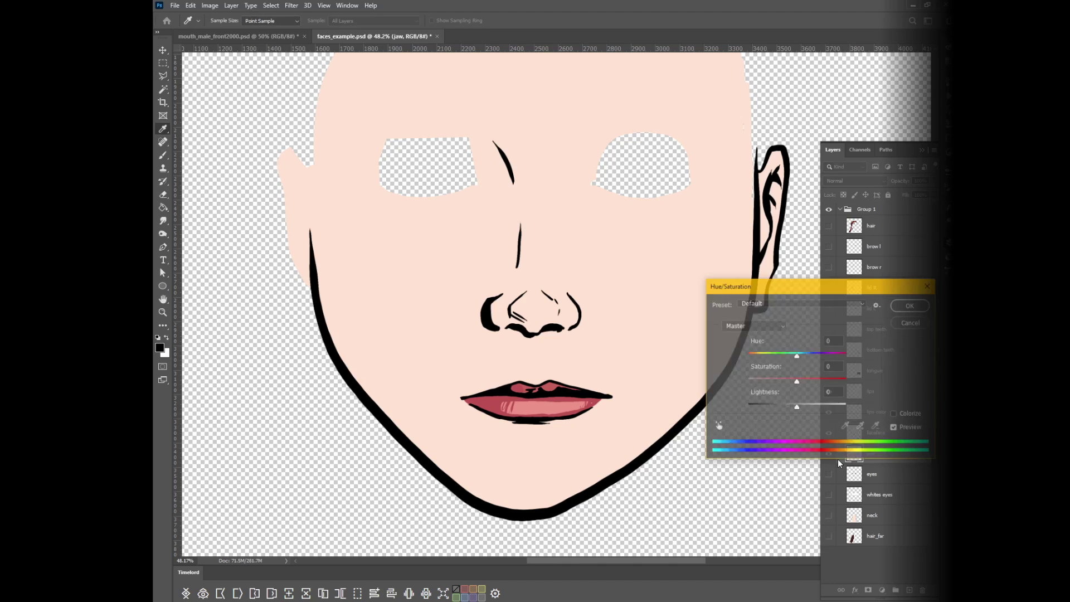
left_click_drag(796, 356, 755, 357)
left_click(797, 382)
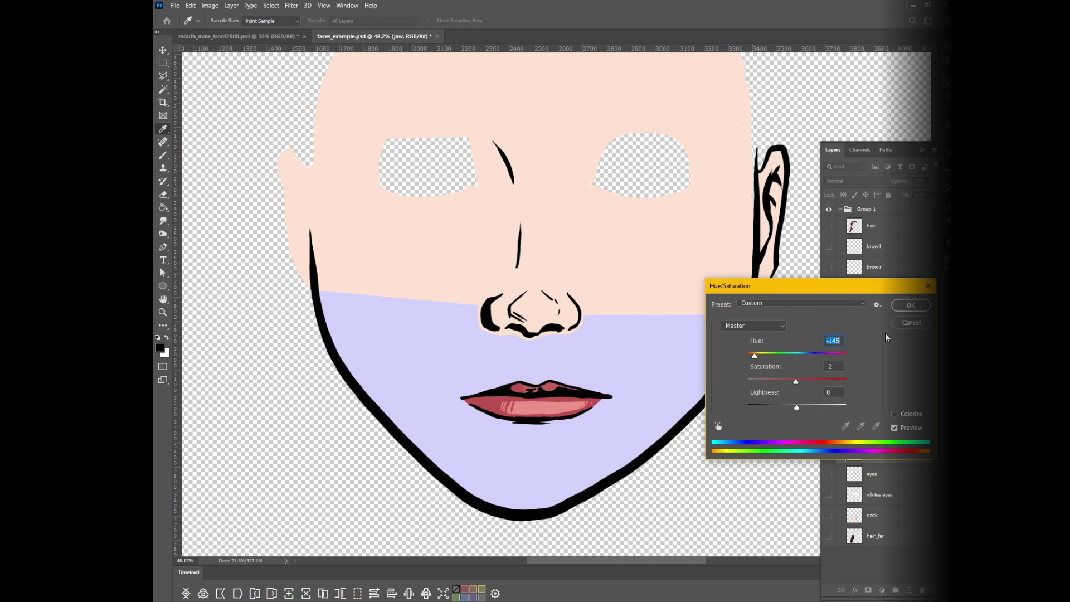
left_click(905, 306)
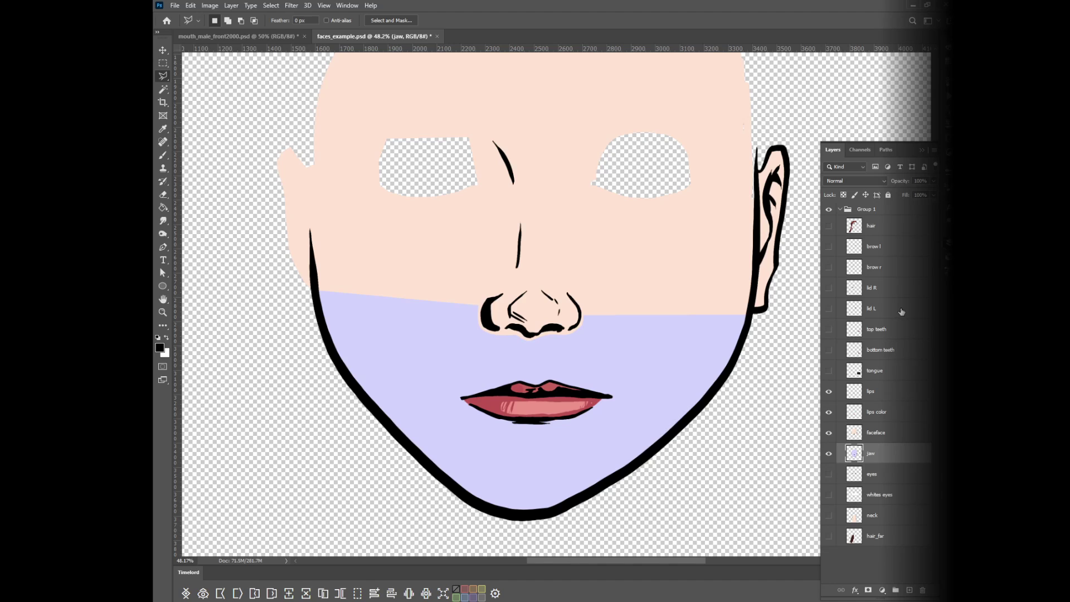
- Erase the outlined ear and the surplus outline above both jaw ends on the jaw layer, with the faceface layer hidden
left_click(829, 433)
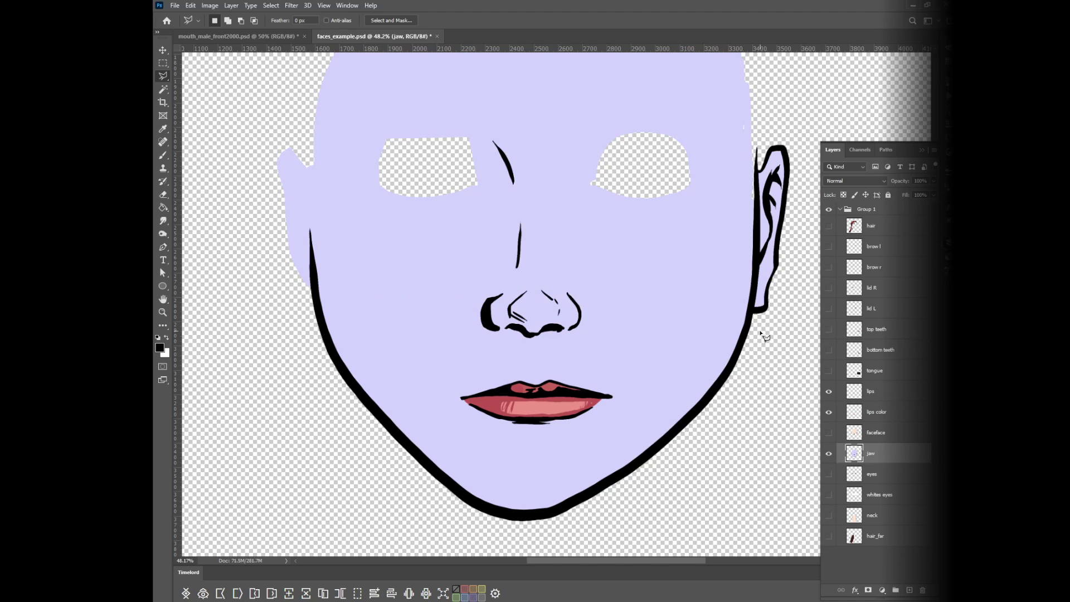
key("e")
mouse_move(786, 177)
left_mouse_down()
mouse_move(779, 164)
mouse_move(787, 178)
mouse_move(762, 167)
mouse_move(755, 226)
left_mouse_up()
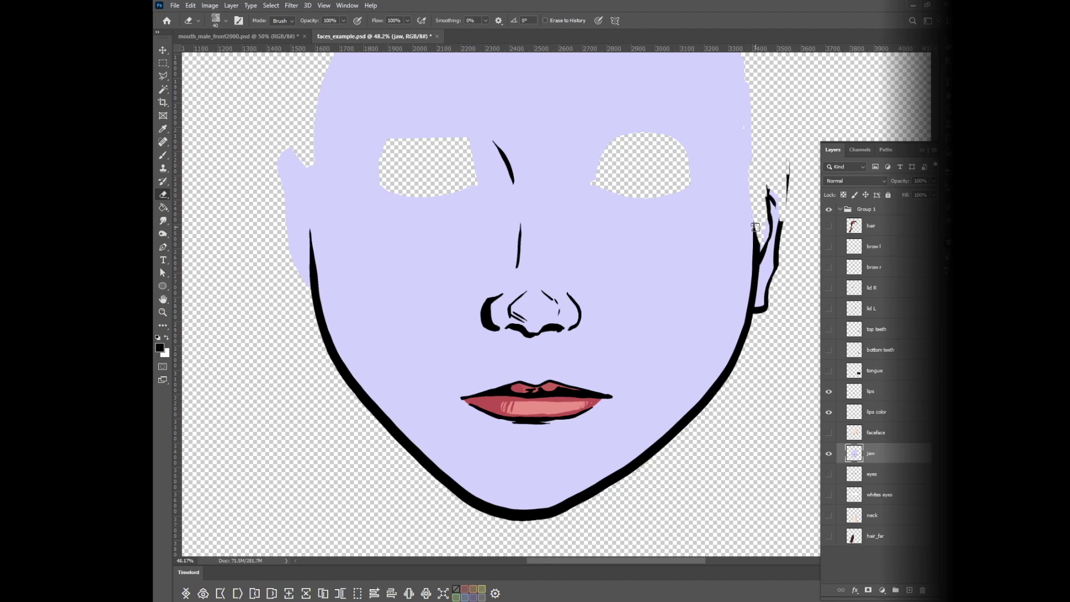
left_click(832, 433)
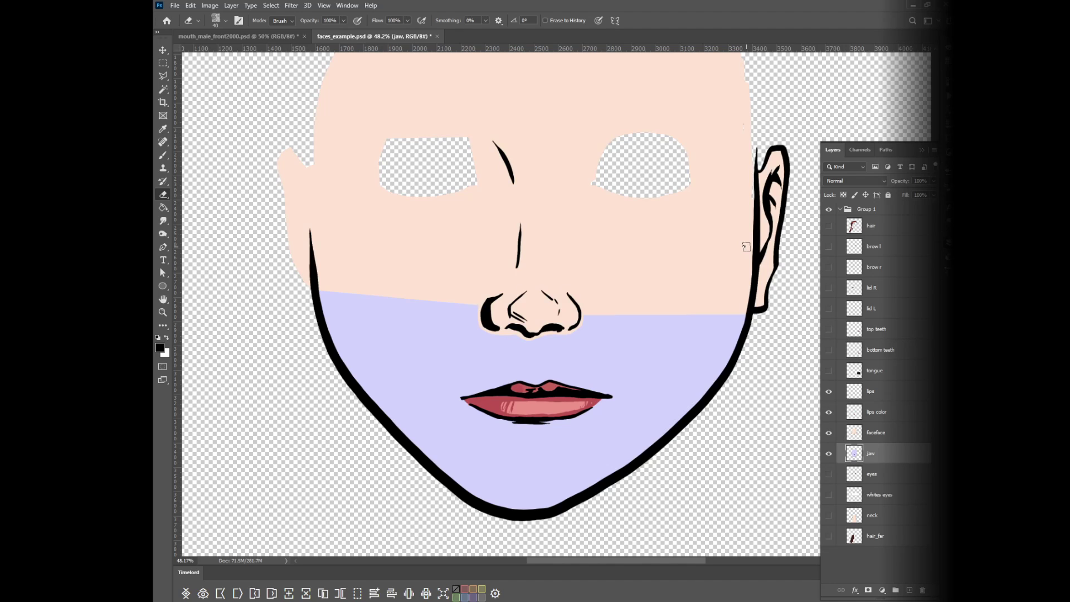
left_click(829, 433)
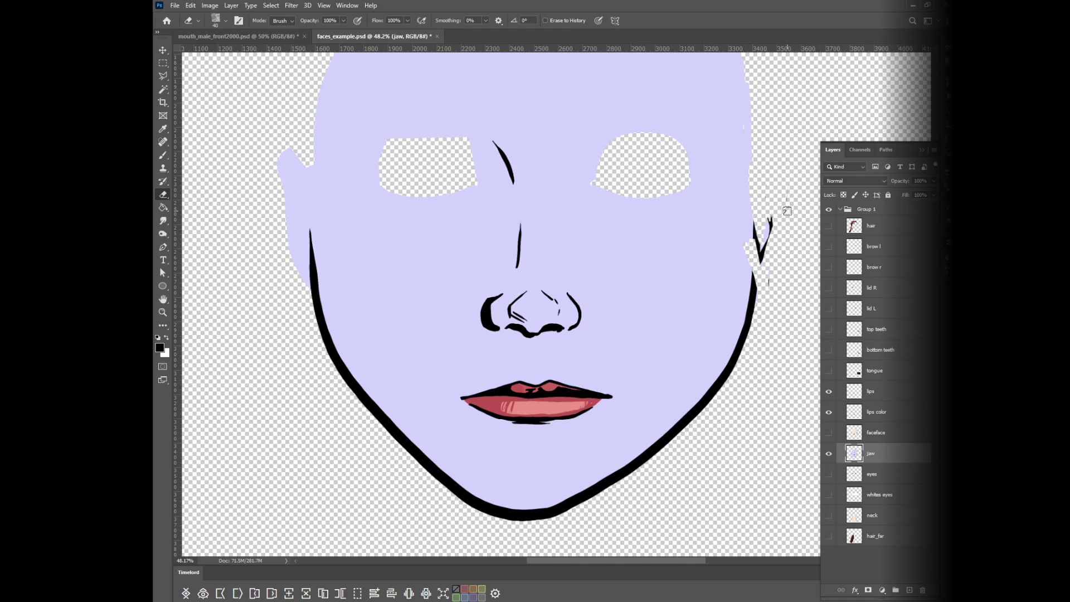
left_click_drag(772, 216, 758, 252)
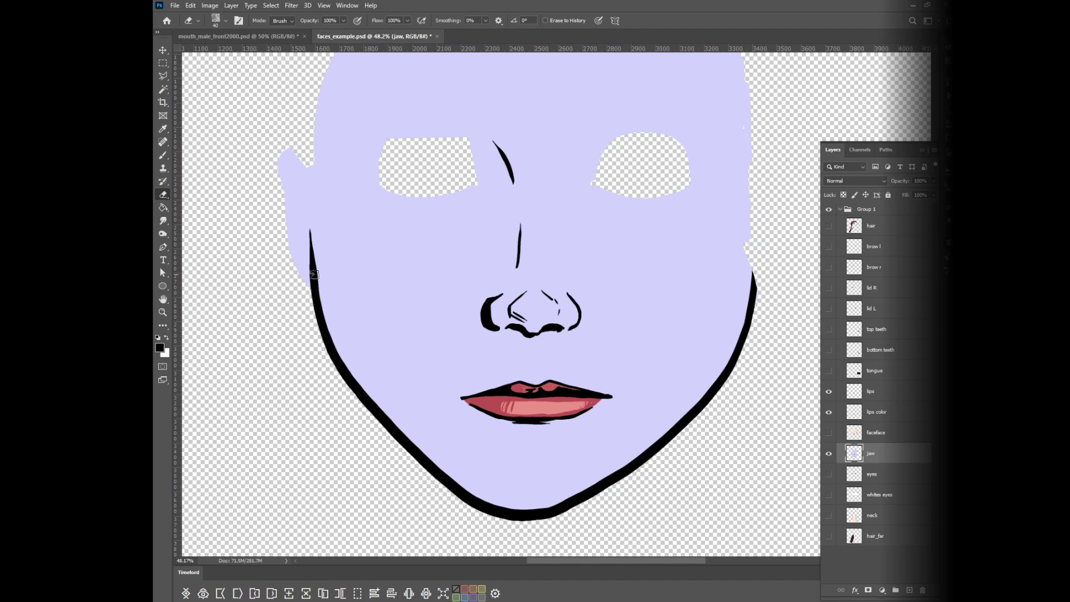
left_click(829, 432)
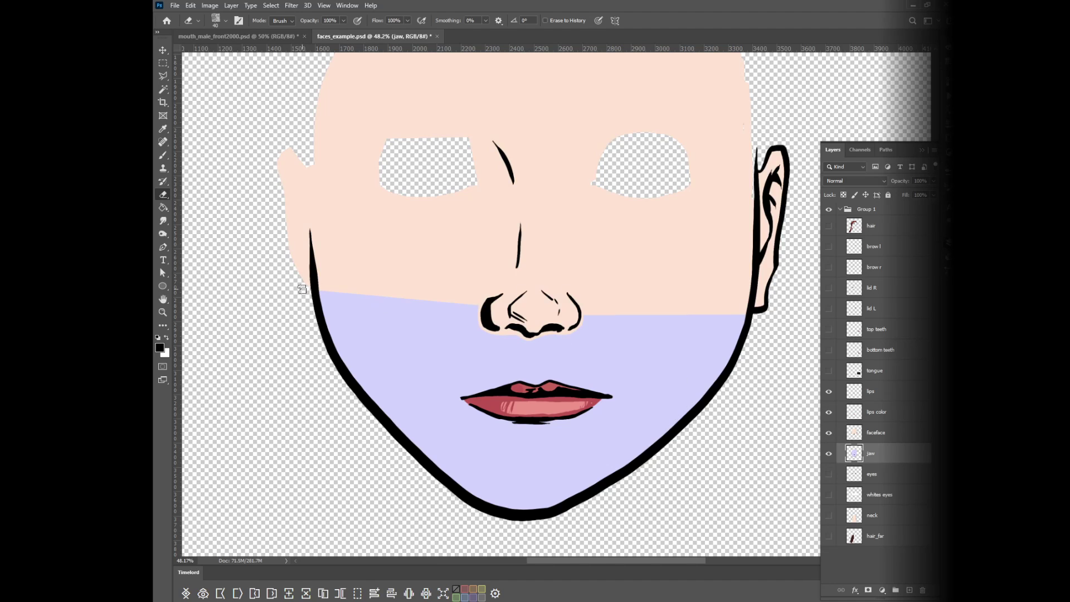
left_click(829, 432)
- Select the whole head above the nose on the jaw layer with a polygonal lasso, delete it and deselect
key("l")
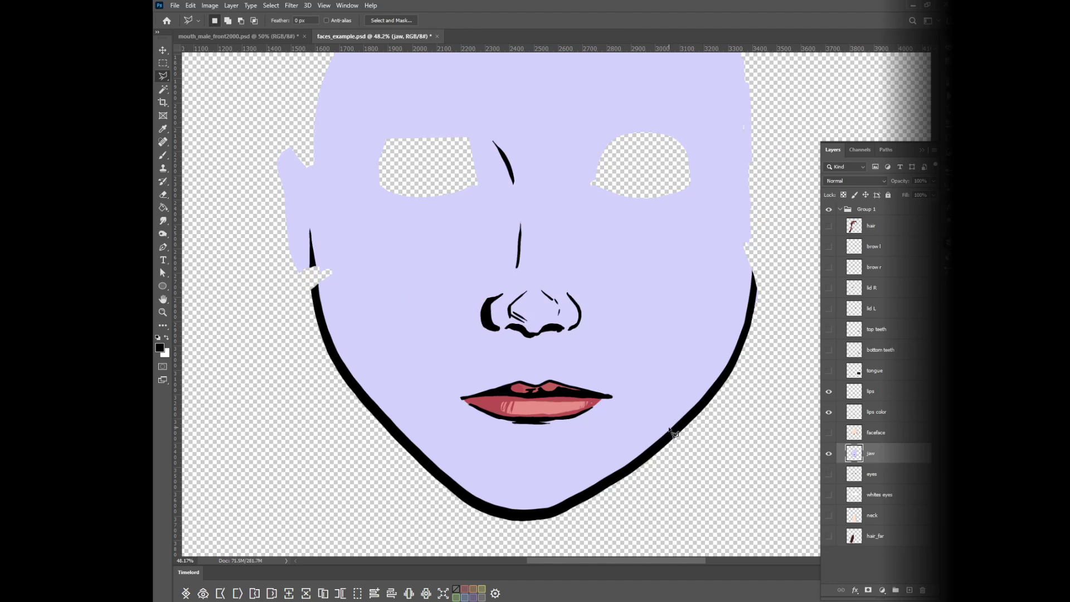
left_click(775, 272)
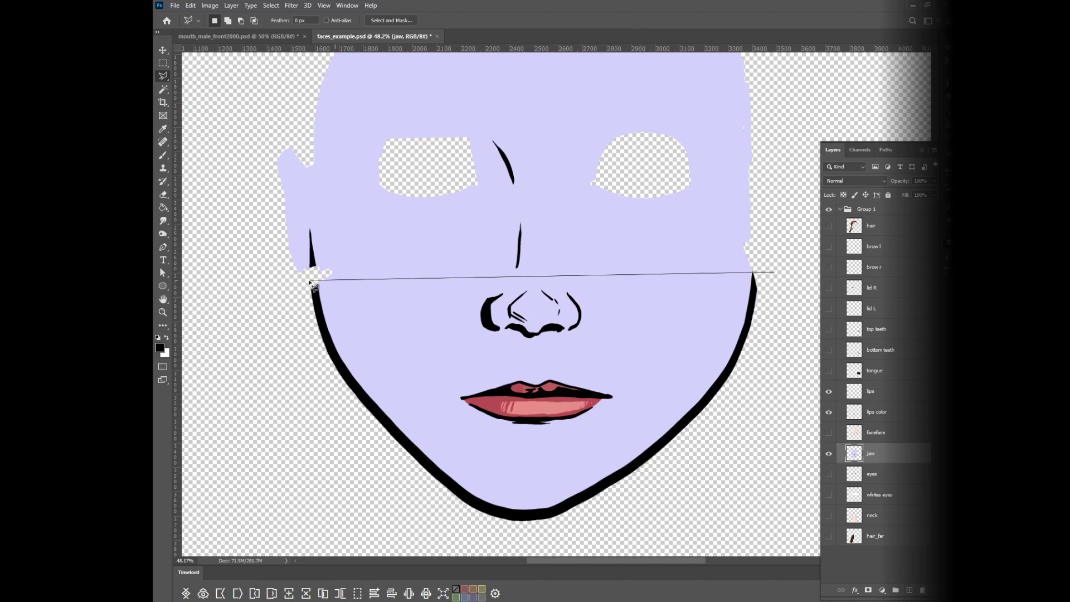
left_click(277, 284)
left_click(245, 121)
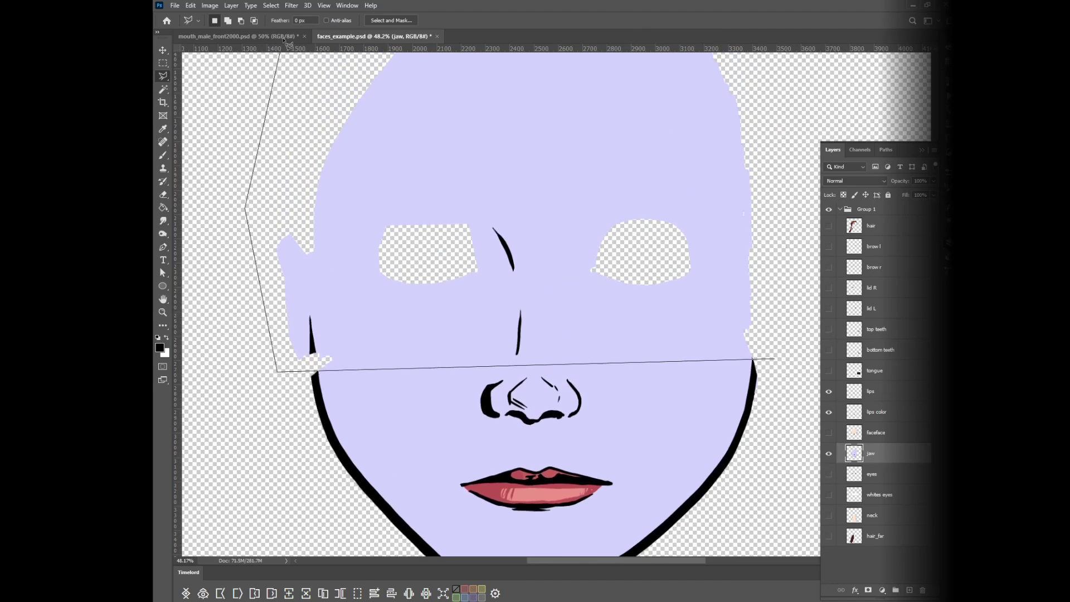
left_click(334, 116)
left_click(689, 119)
left_click(765, 213)
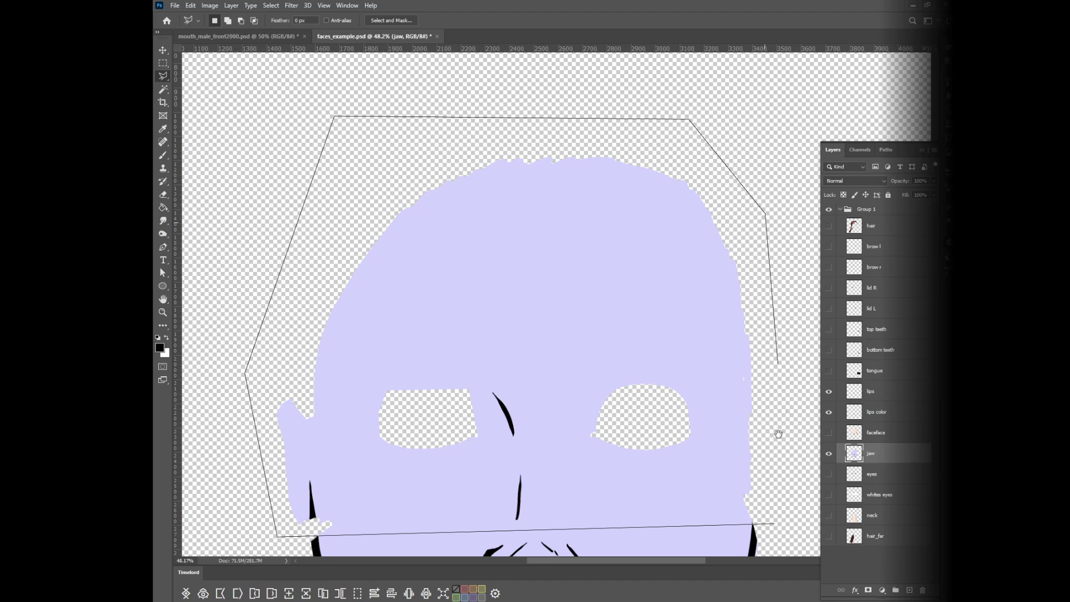
left_click(774, 523)
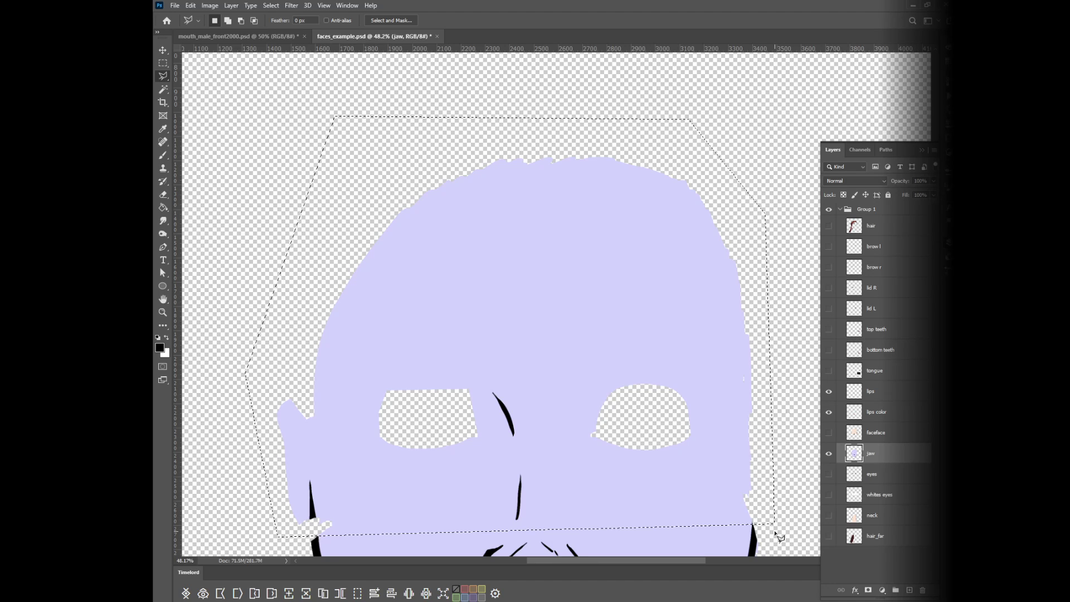
key("ctrl+0")
key("Delete")
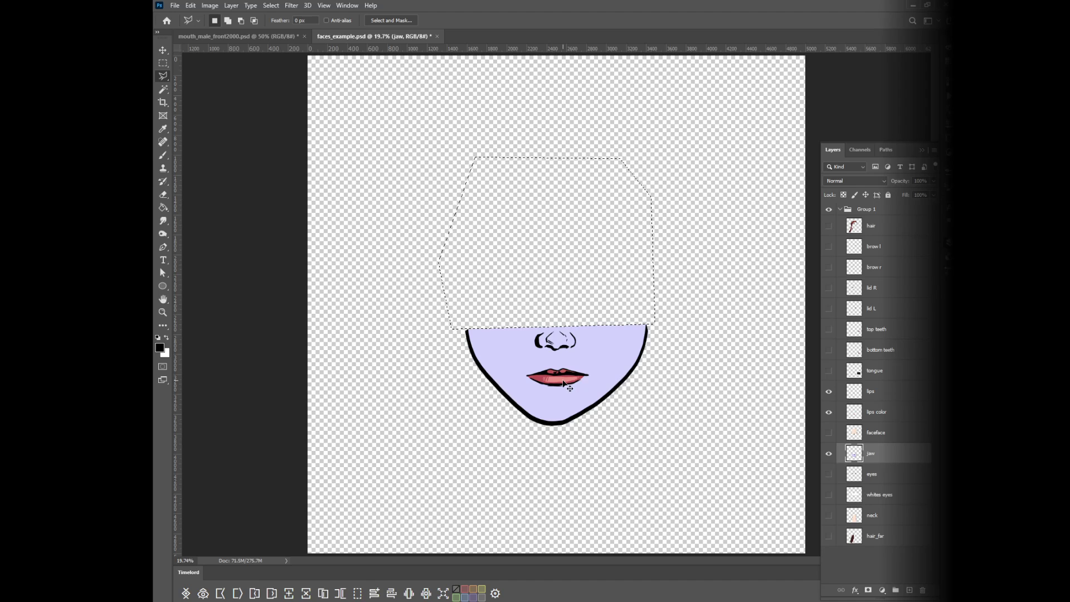
key("ctrl+d")
- Paint over the nose lines on the jaw layer with a brush in the sampled lavender skin colour
key("z")
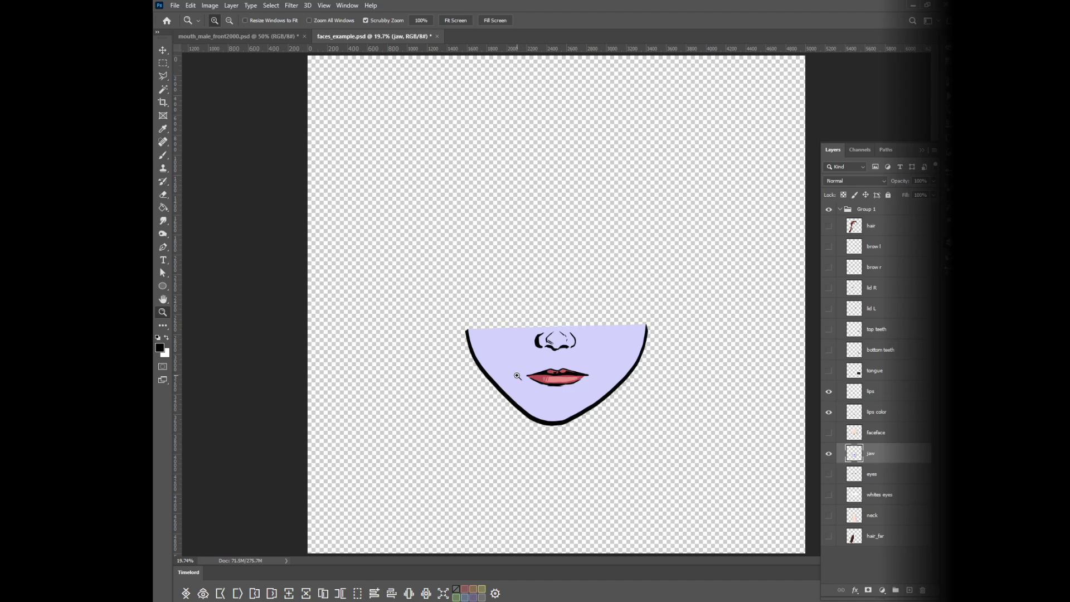
left_click_drag(515, 378, 552, 391)
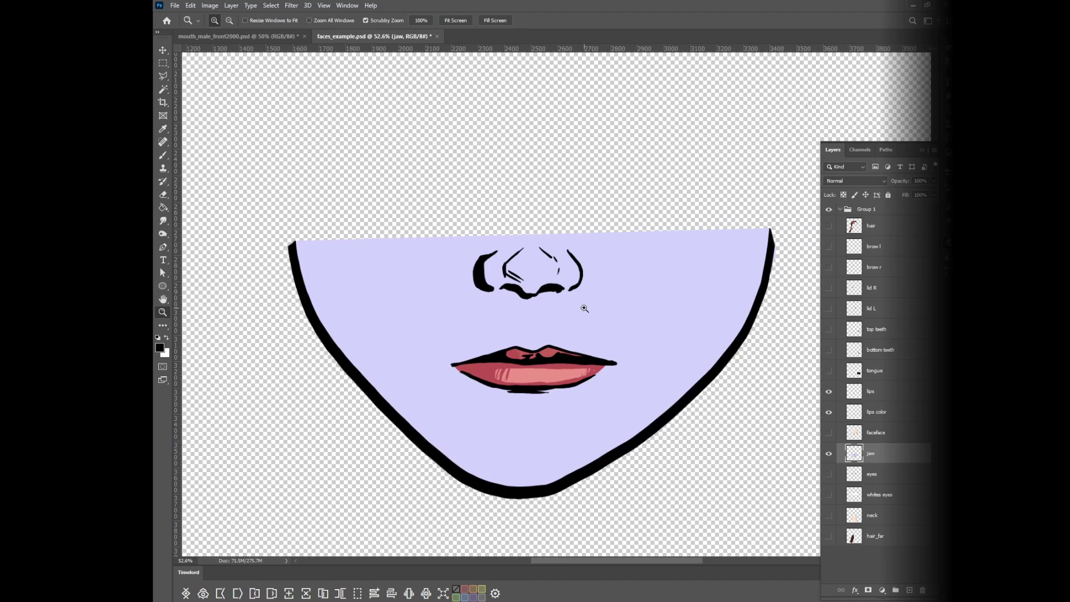
key("s")
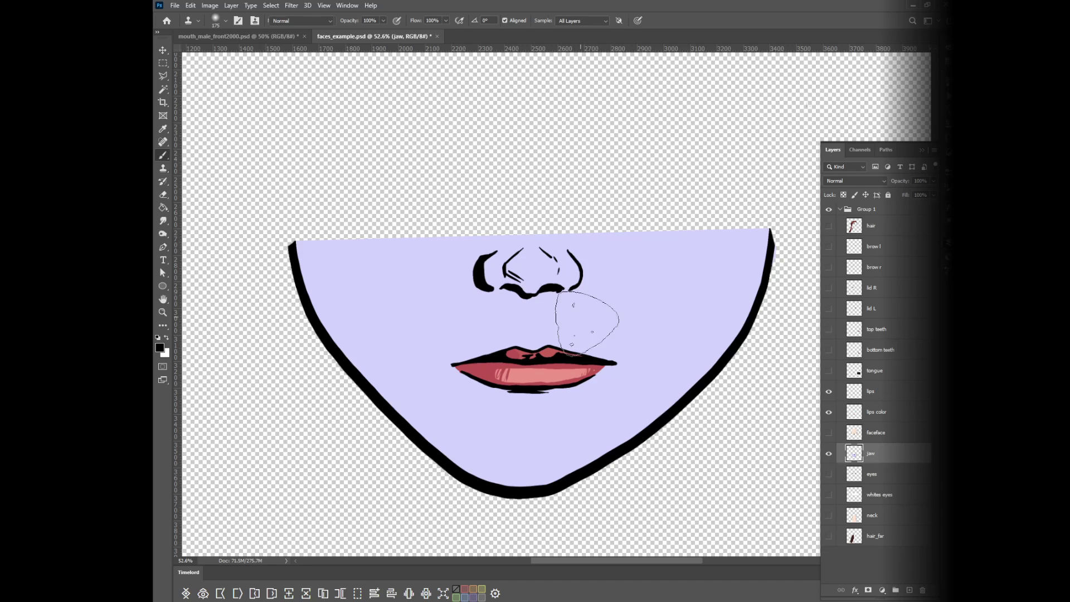
key("b")
left_click(600, 278, "alt")
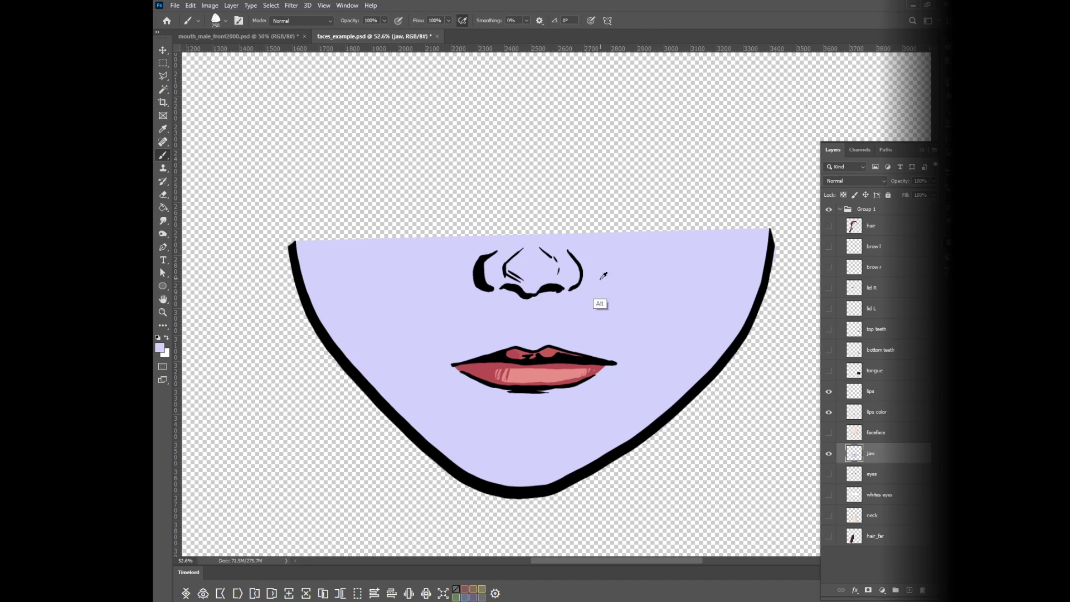
mouse_move(573, 284)
left_mouse_down()
mouse_move(519, 287)
mouse_move(490, 267)
mouse_move(599, 288)
left_mouse_up()
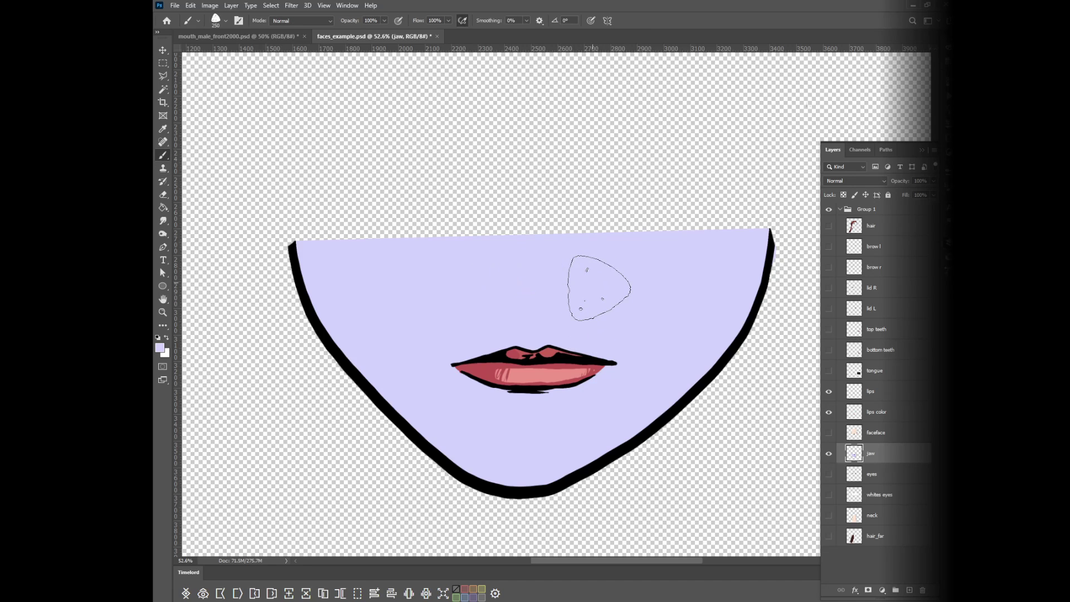
left_click(829, 433)
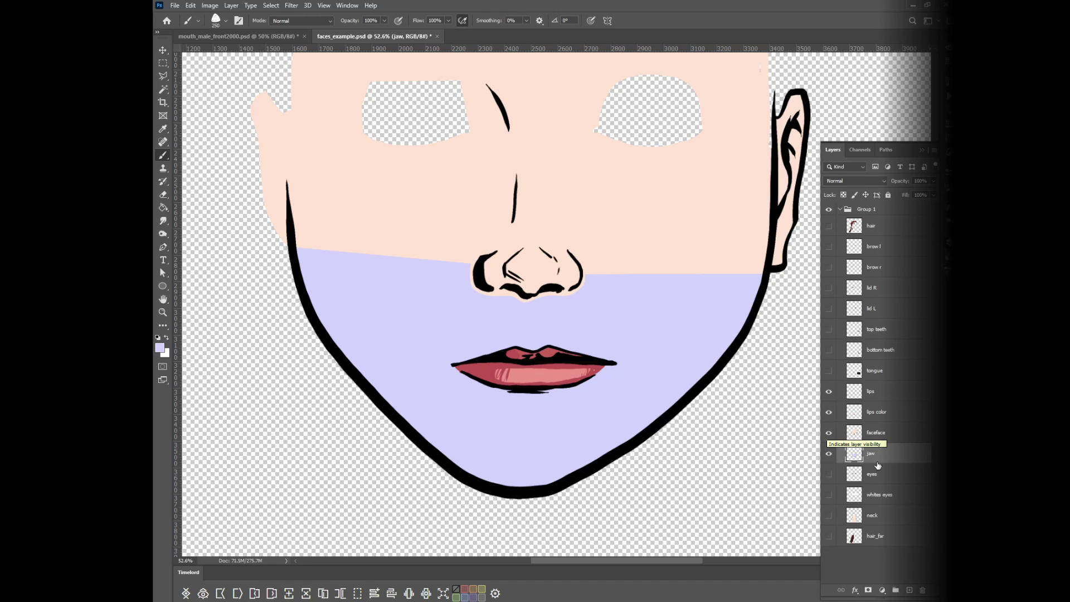
key("ctrl+t")
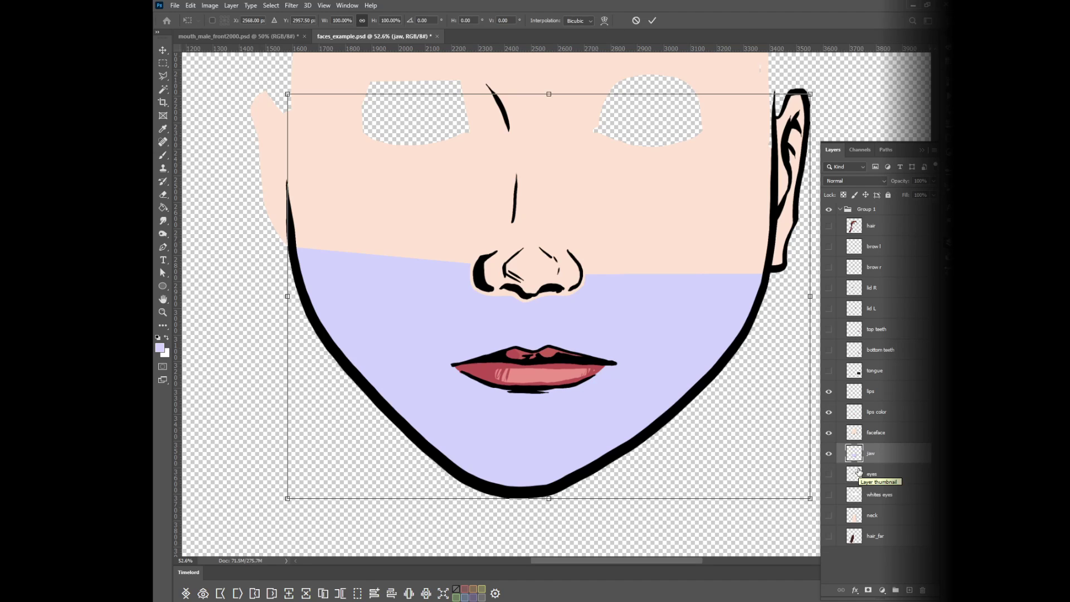
left_click(828, 433)
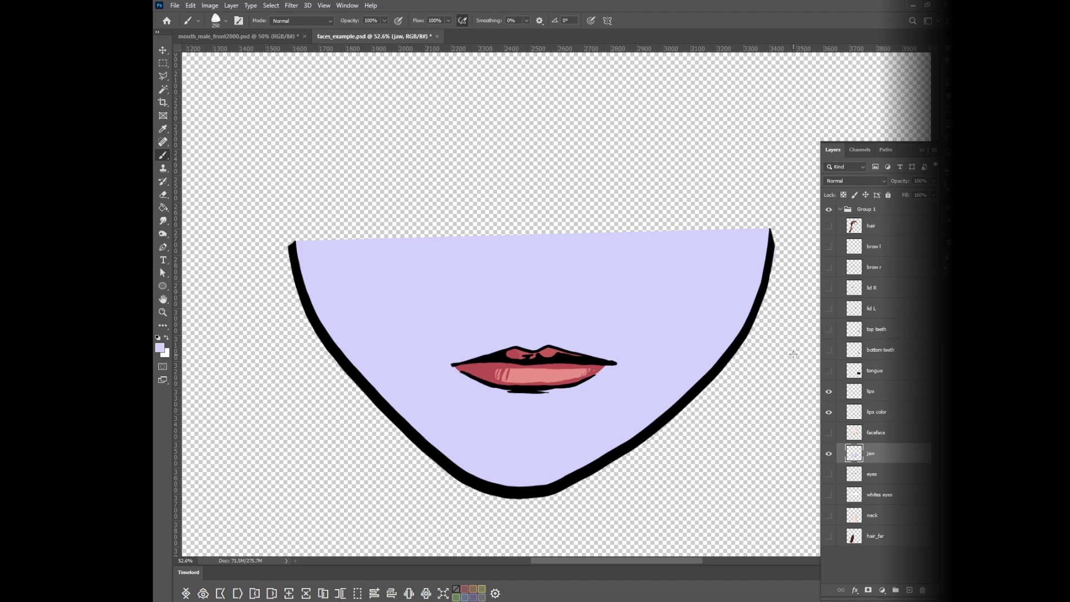
- Clear the stray pixels outside the jaw using a rectangular selection around it, and show the faceface layer again
key("m")
left_click_drag(780, 223, 276, 503)
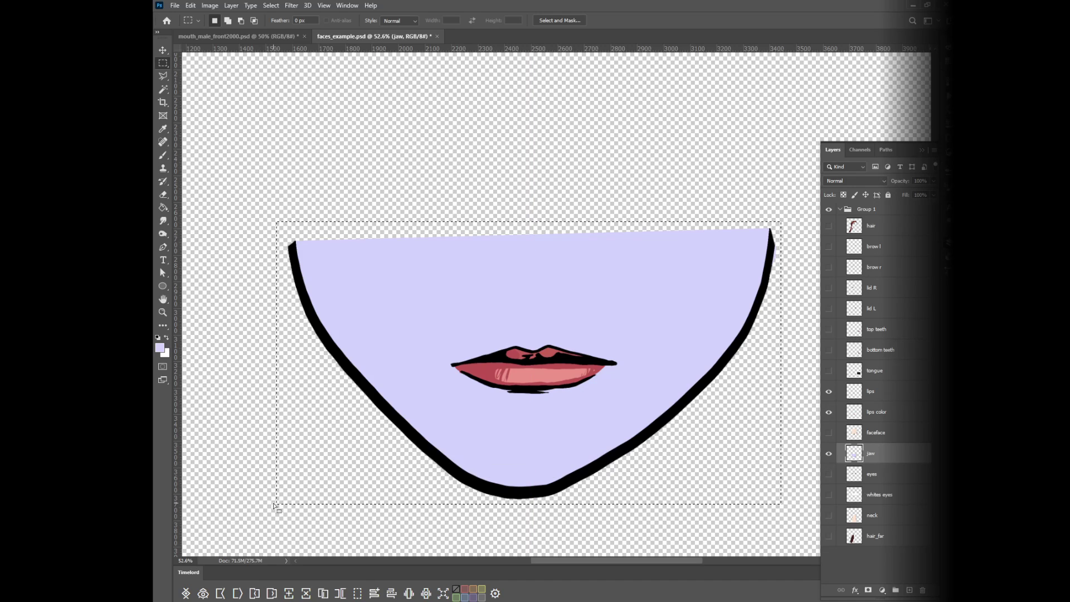
left_click(273, 502)
left_click(829, 433)
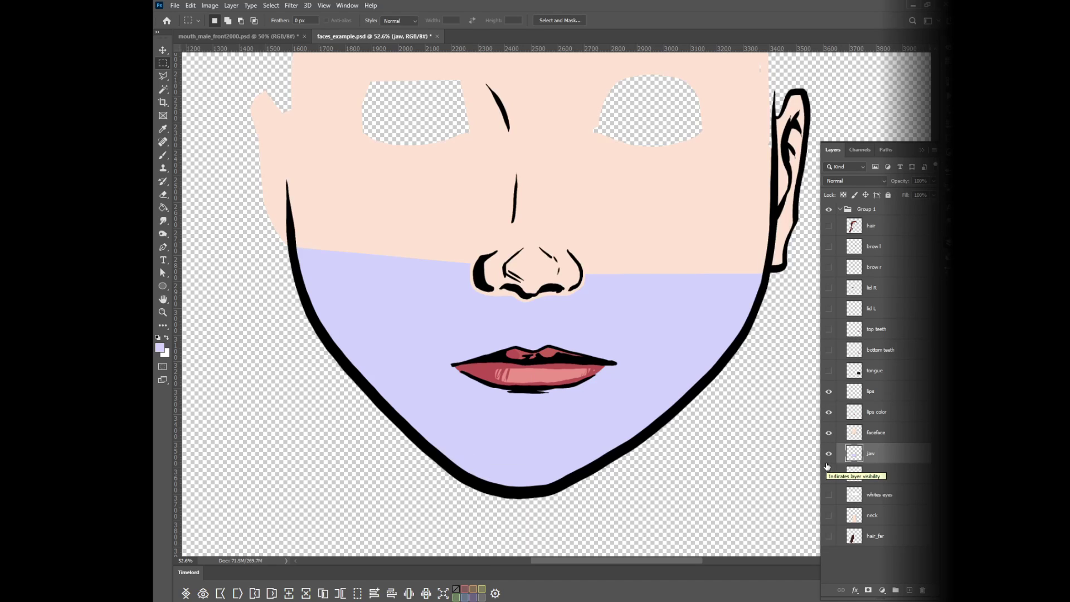
- Try shortening the jaw layer from the chin up to about 97% height with Free Transform, and undo the change
key("ctrl+t")
mouse_move(539, 499)
left_mouse_down()
mouse_move(532, 515)
mouse_move(532, 489)
mouse_move(532, 532)
mouse_move(532, 462)
mouse_move(532, 490)
left_mouse_up()
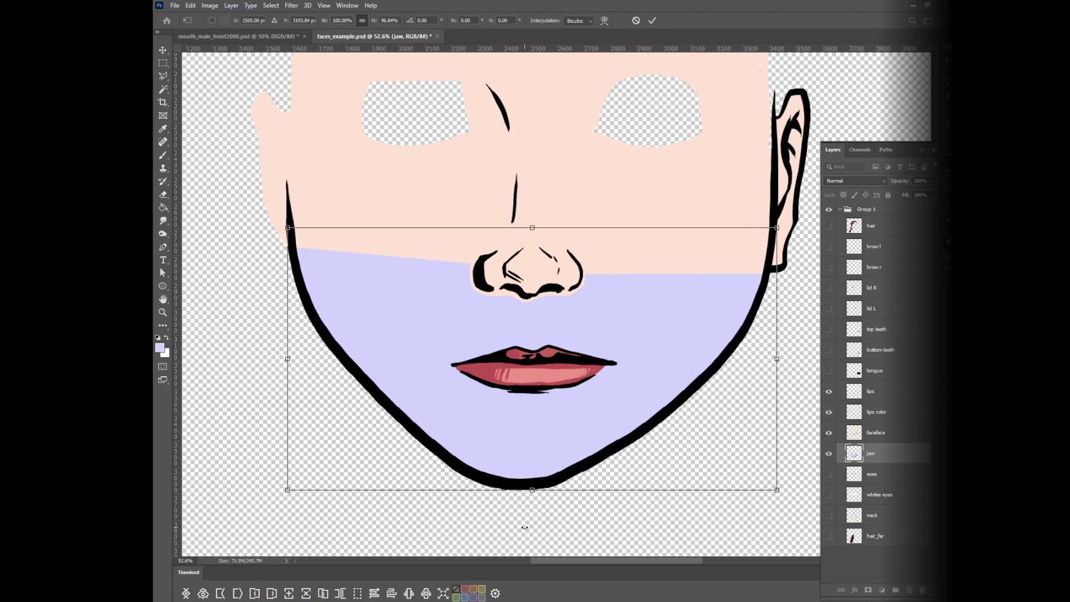
key("ctrl+z")
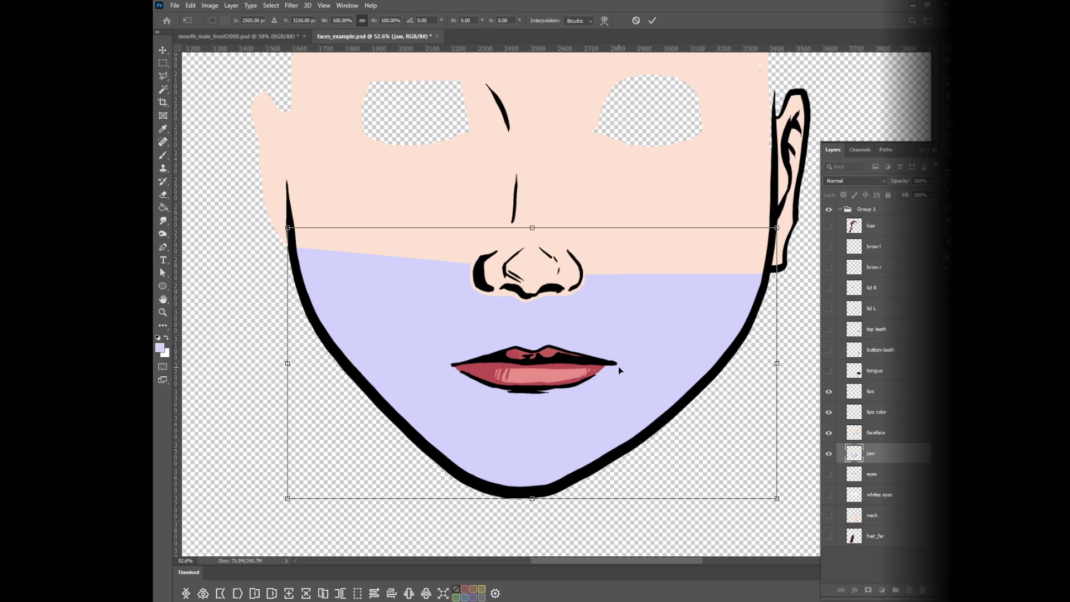
key("Return")
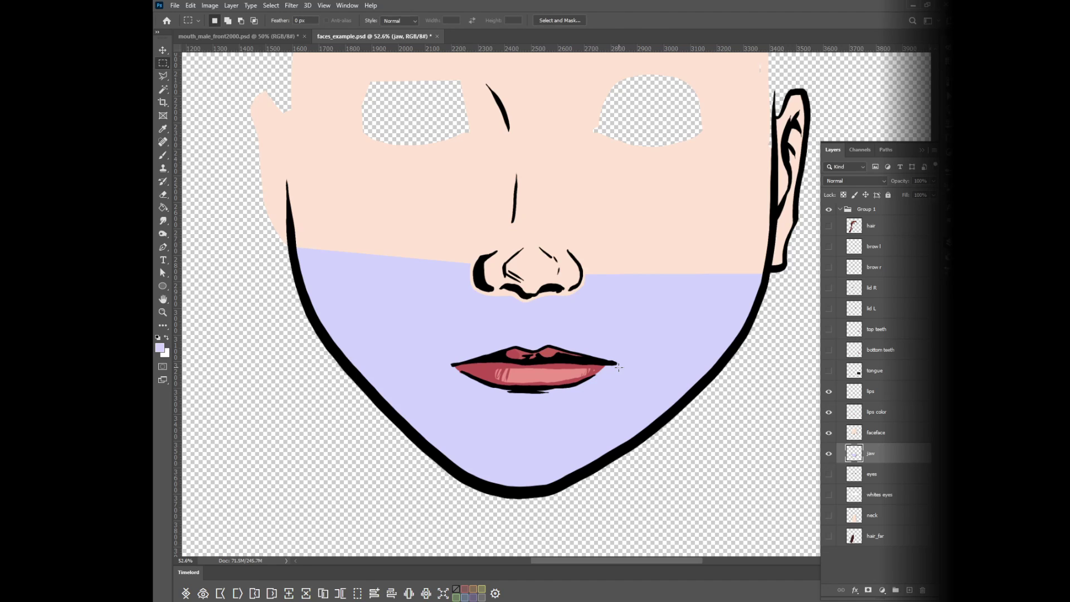
- Show all the hidden layers from hair down to tongue, plus the eyes, whites eyes and neck layers, with the whole canvas in view
key("ctrl+0")
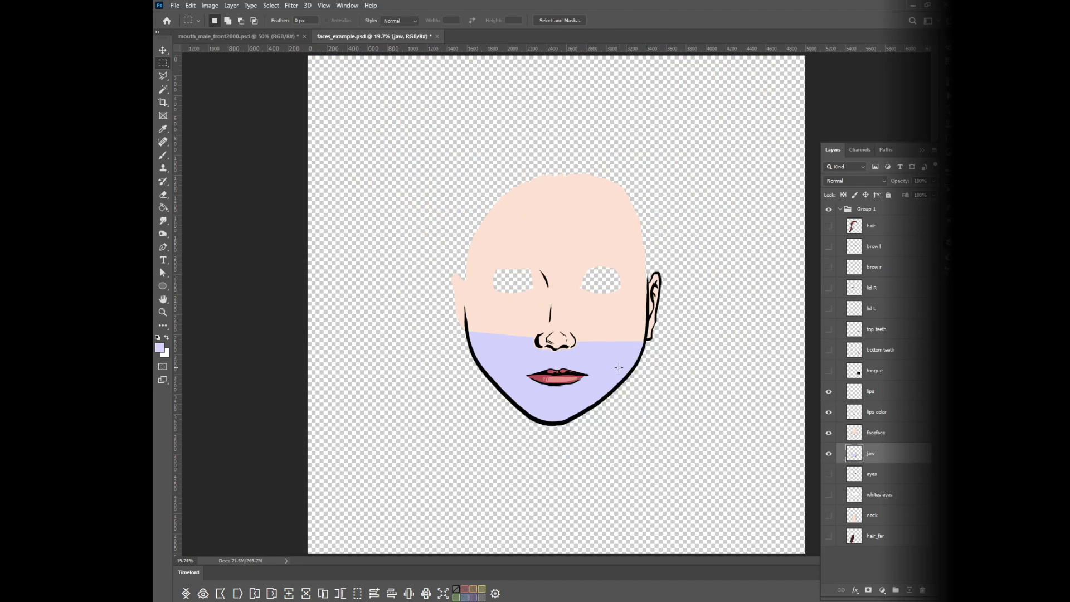
left_click_drag(829, 364, 828, 228)
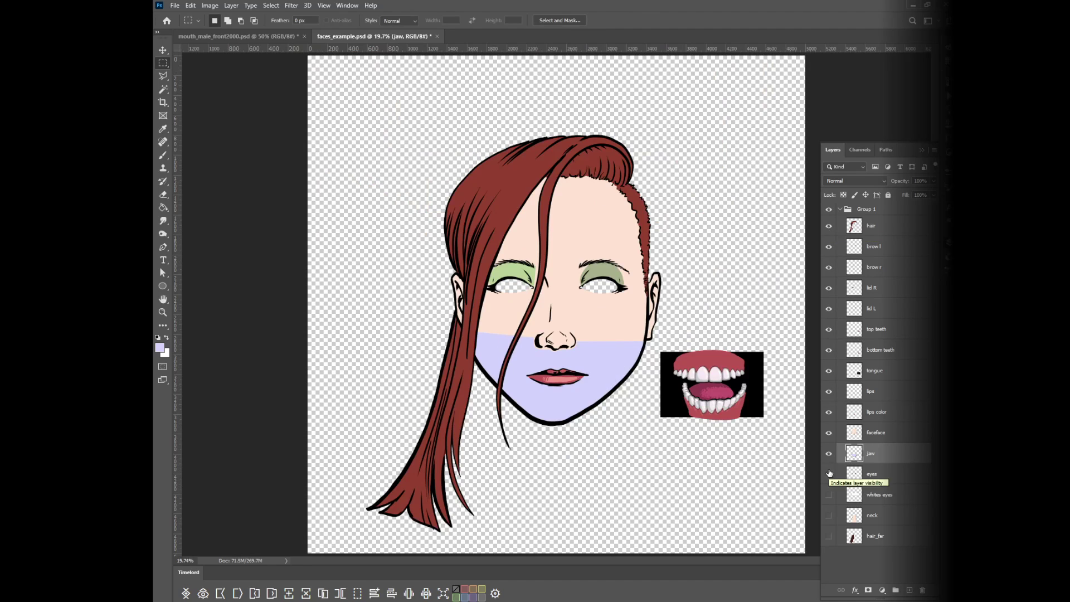
left_click_drag(828, 474, 828, 528)
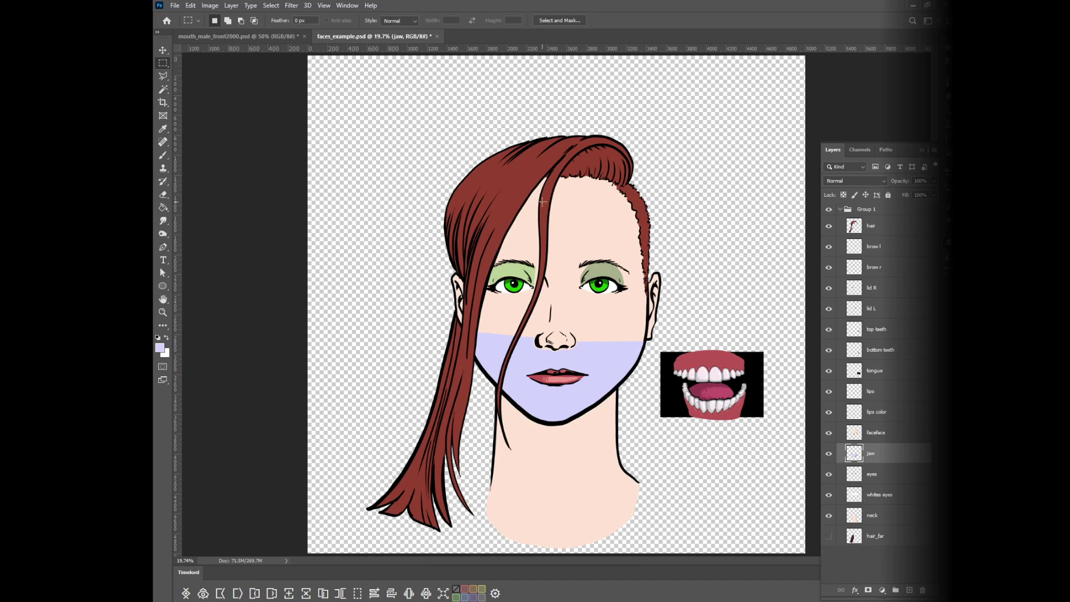
- Try moving the hair layer up and away from the face with the Move tool, and undo the move
key("v")
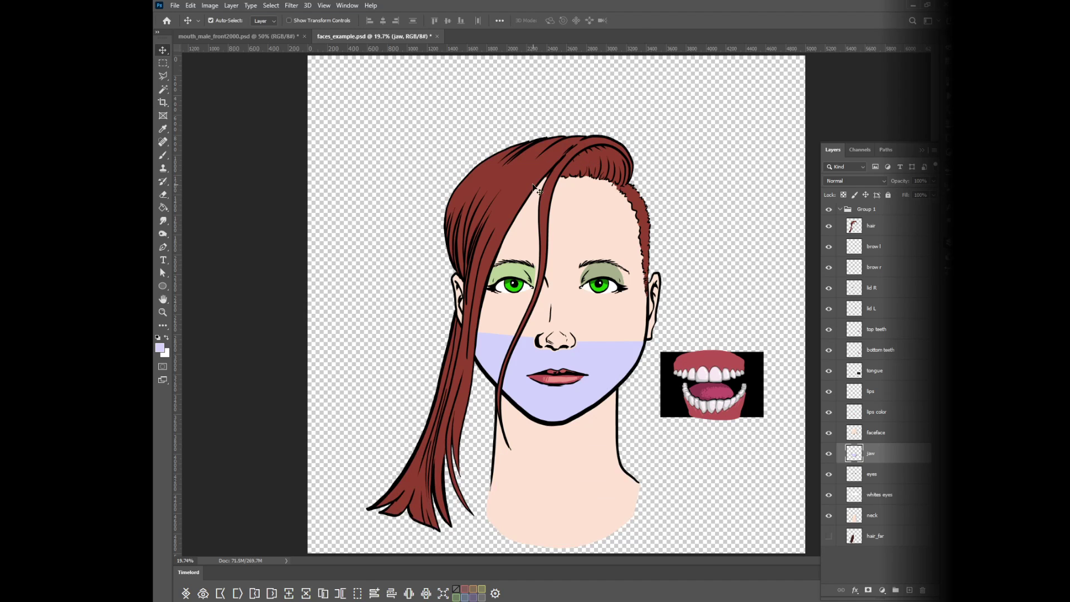
left_click_drag(532, 190, 484, 136)
key("ctrl+z")
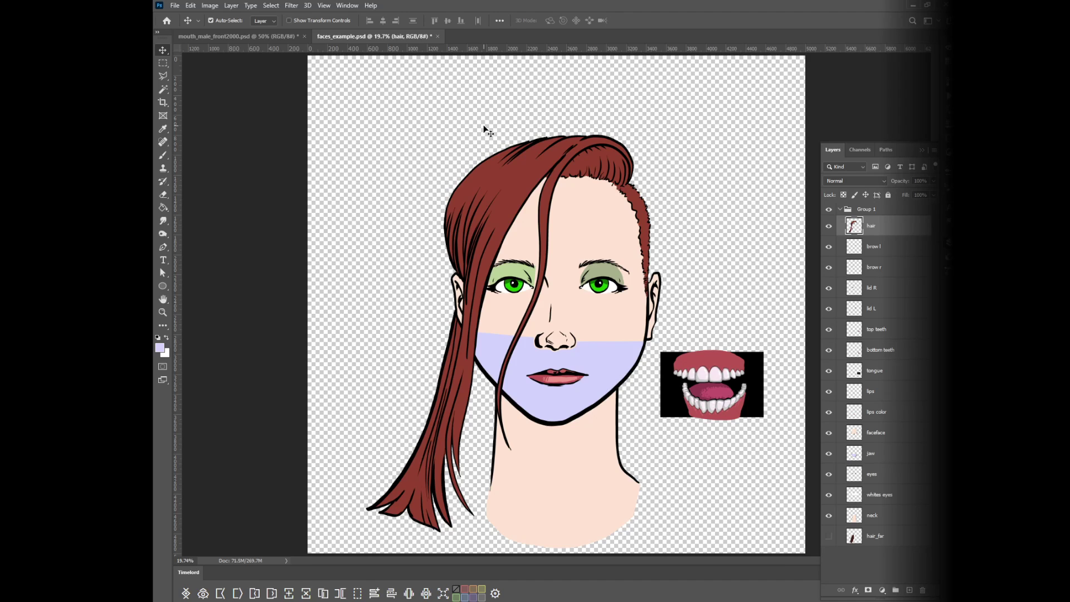
- Separate the mouth parts beside the head, moving the top teeth above, the bottom teeth below and the tongue slightly outward between them
left_click_drag(734, 372, 744, 322)
left_click_drag(721, 420, 720, 460)
left_click(745, 367)
left_click_drag(742, 361, 753, 351)
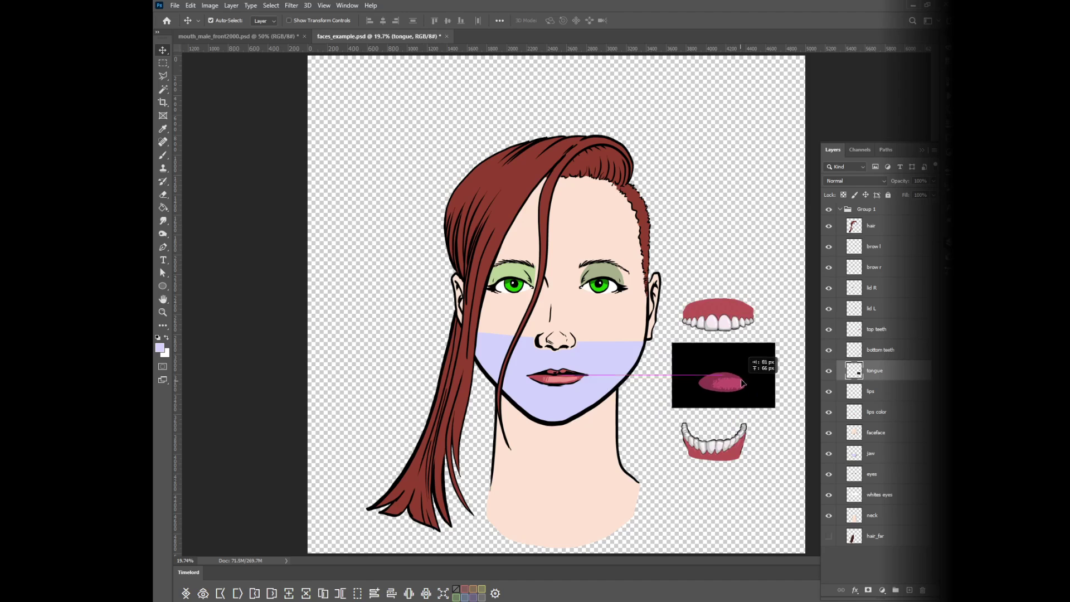